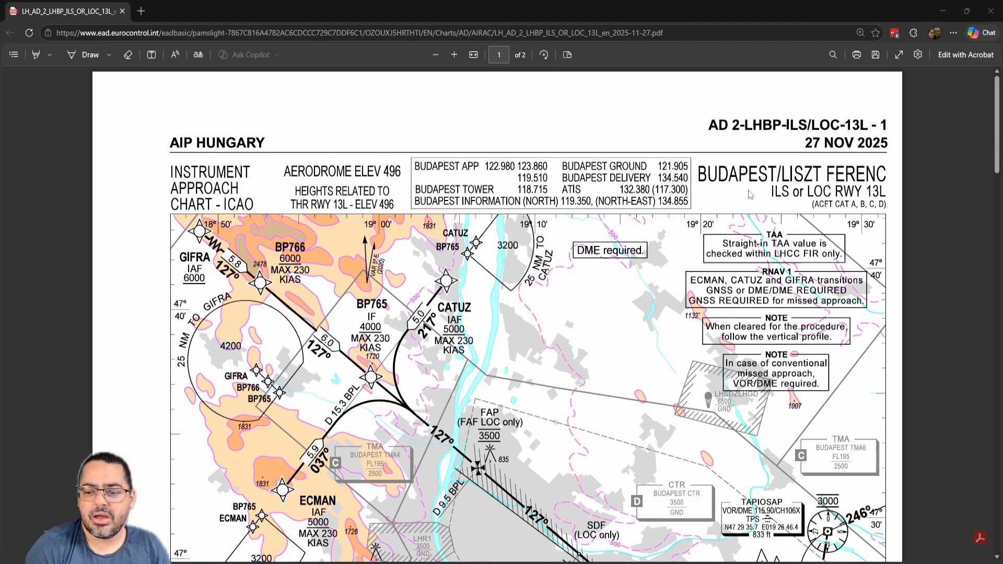
- Bring the approach chart's profile and OCA (H) table into view and fit the chart window to half the screen
scroll(536, 277, down, 15)
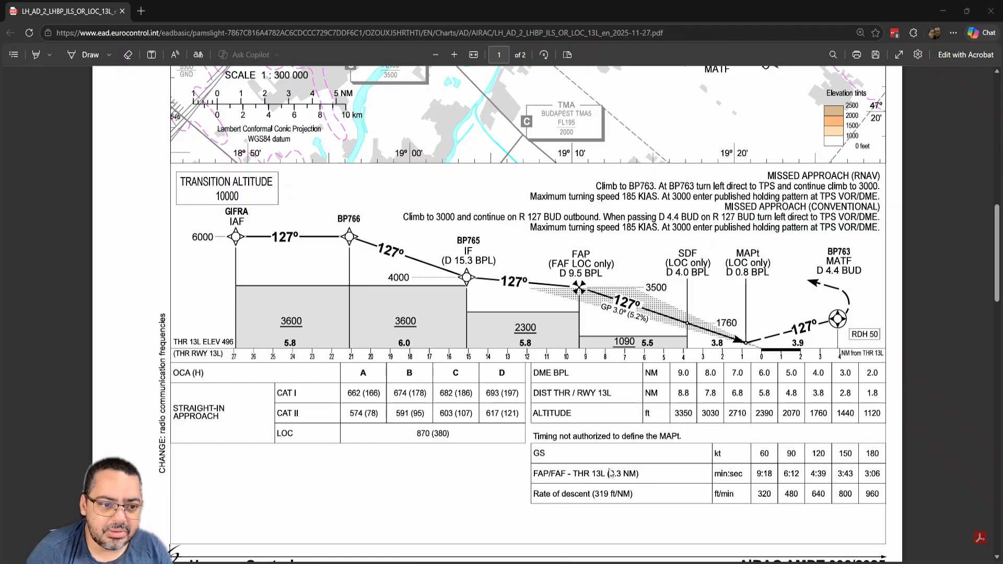
drag(808, 10, 1, 118)
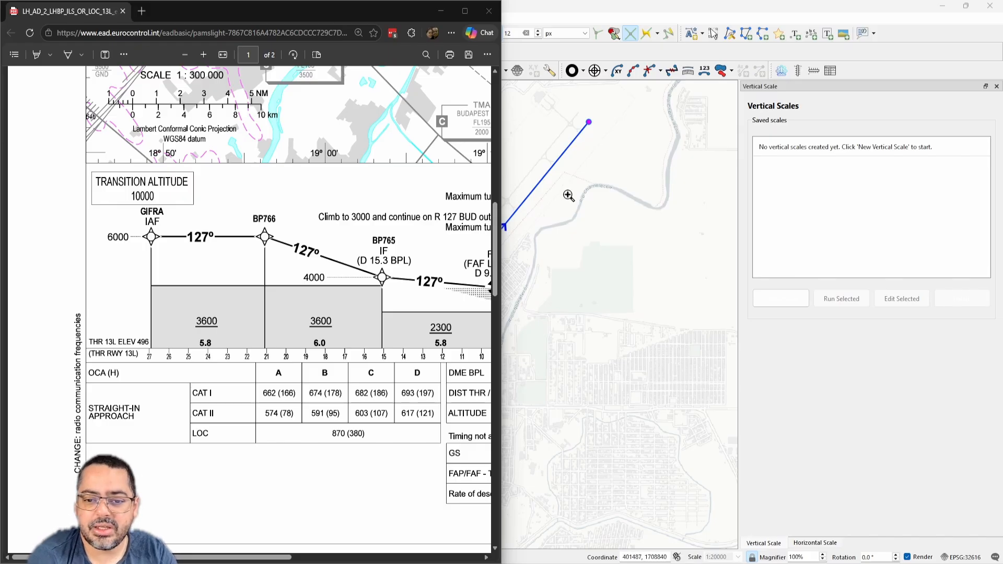
- Switch to QGIS and open the print layout Layout 1
click(611, 14)
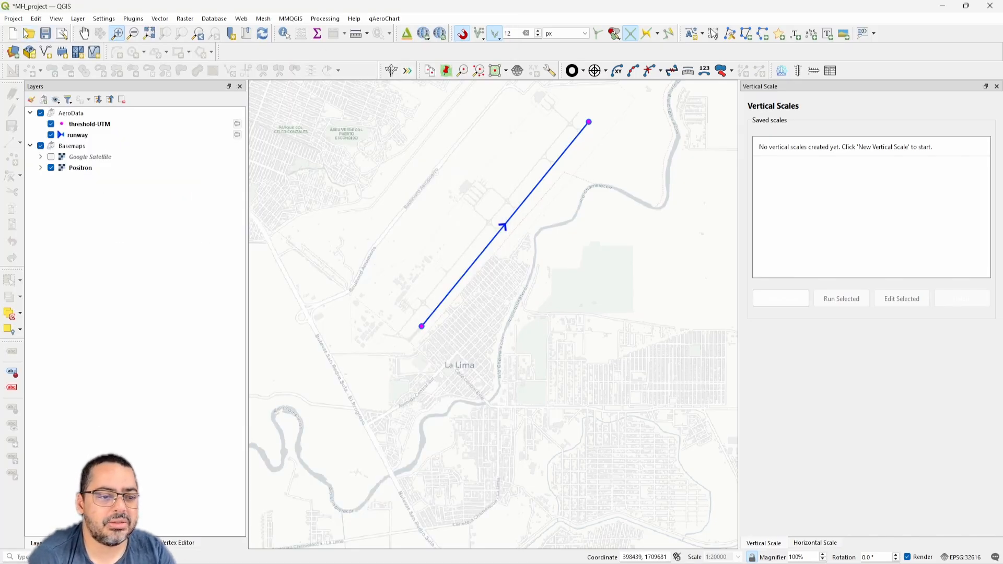
click(13, 18)
mouse_move(99, 220)
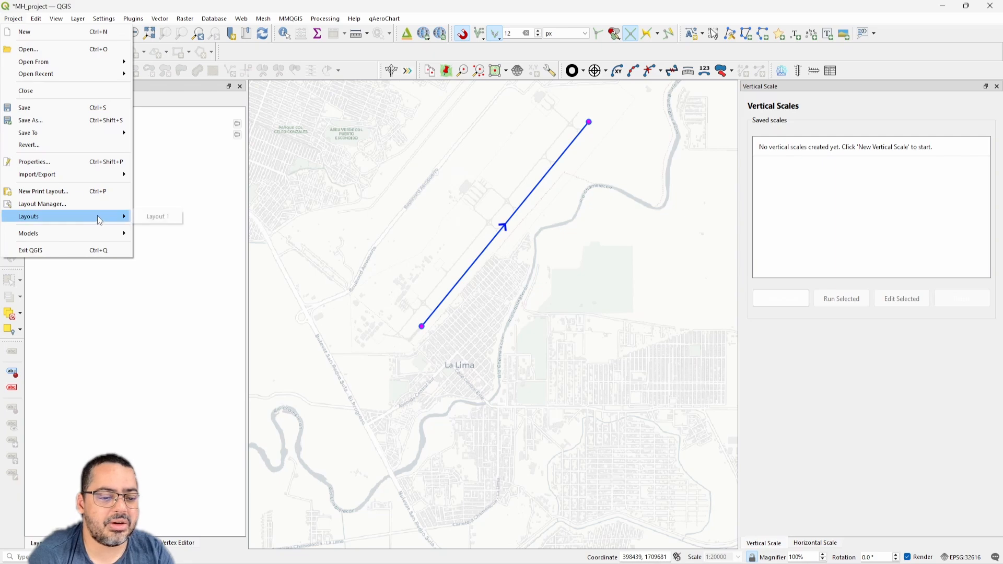
click(158, 217)
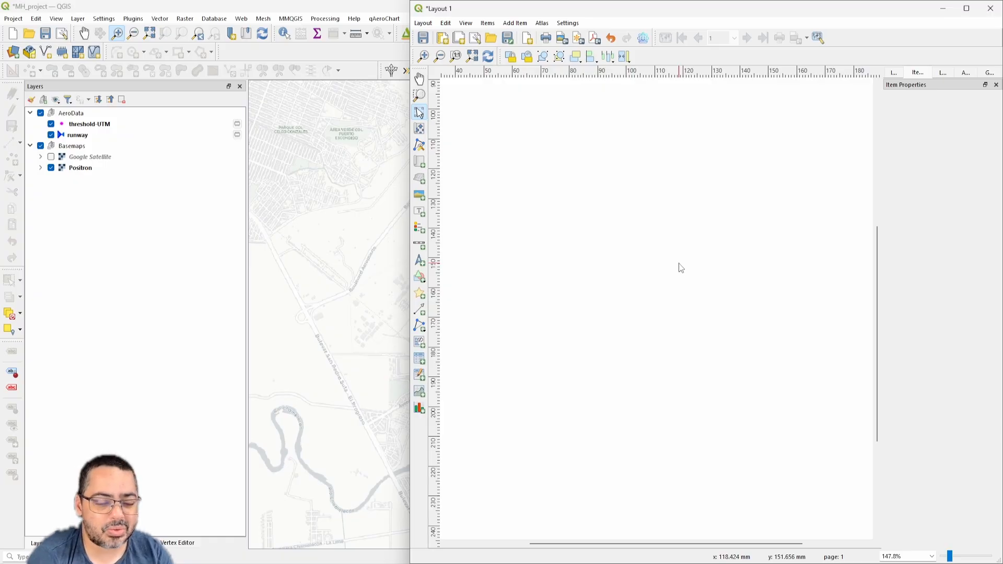
- Open the qAeroChart OCA/H Table builder and arrange it beside the chart, enlarged to show all procedure rows
click(385, 19)
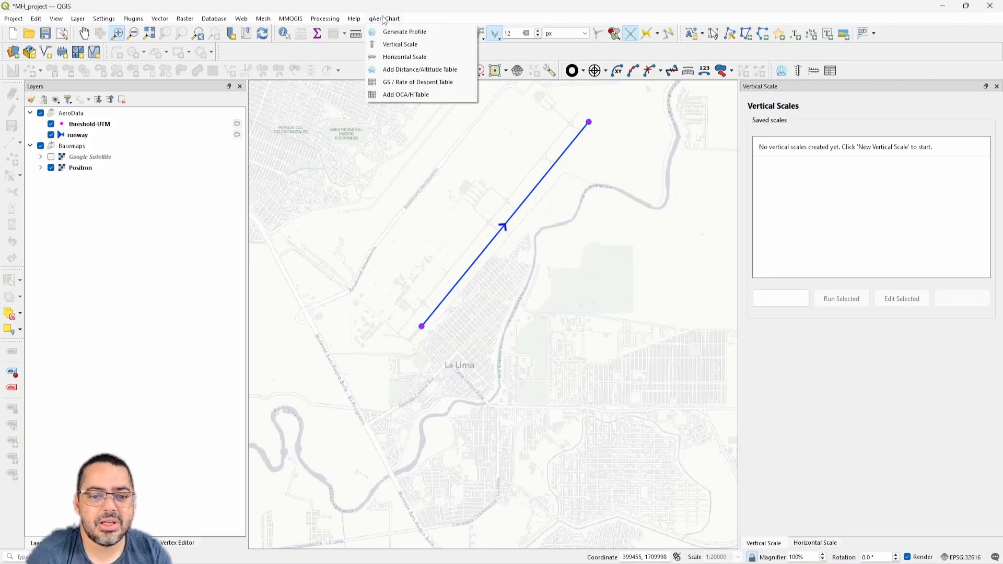
click(405, 96)
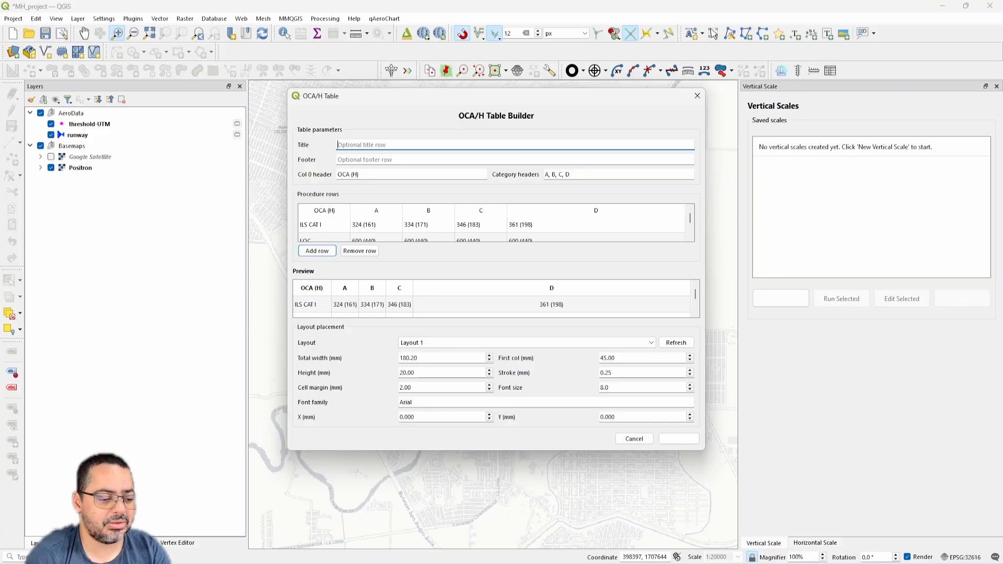
key(alt+Tab)
drag(412, 103, 528, 112)
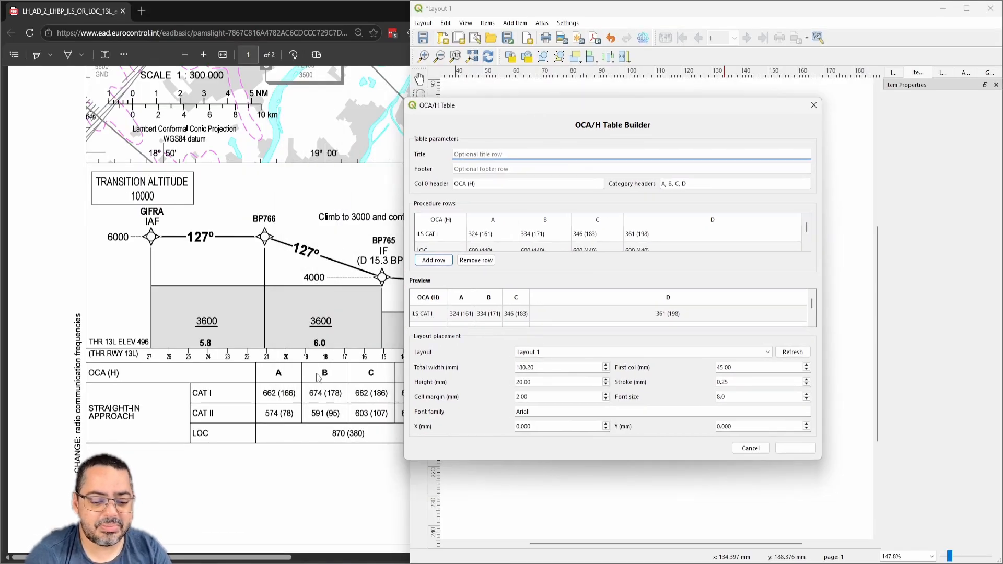
click(219, 496)
scroll(219, 497, right, 2)
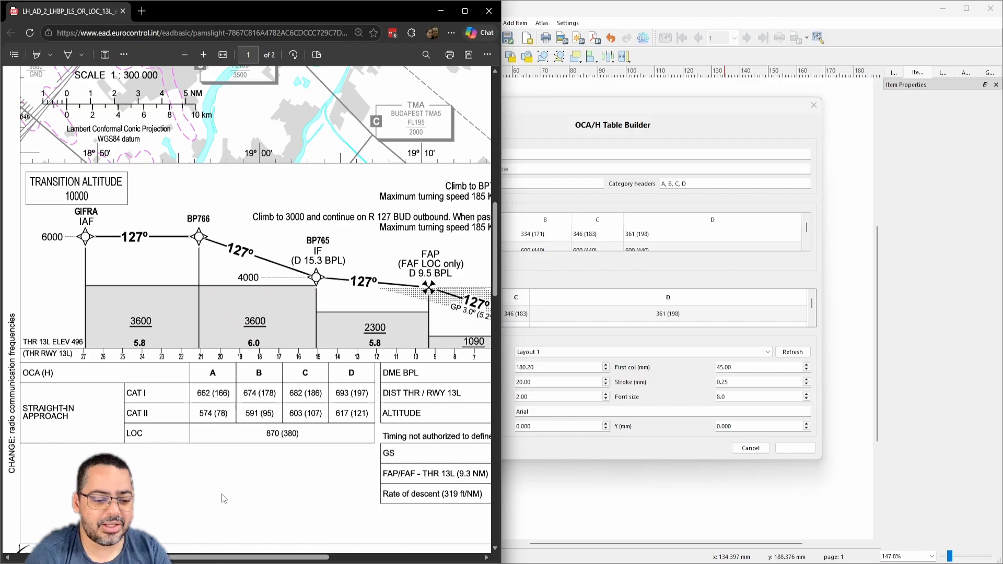
drag(652, 104, 731, 95)
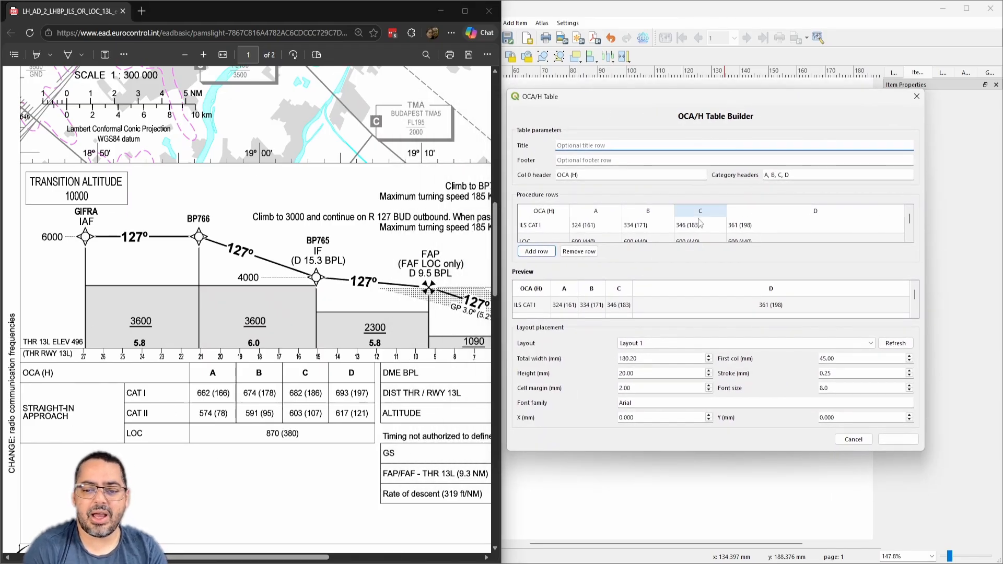
drag(648, 452, 656, 543)
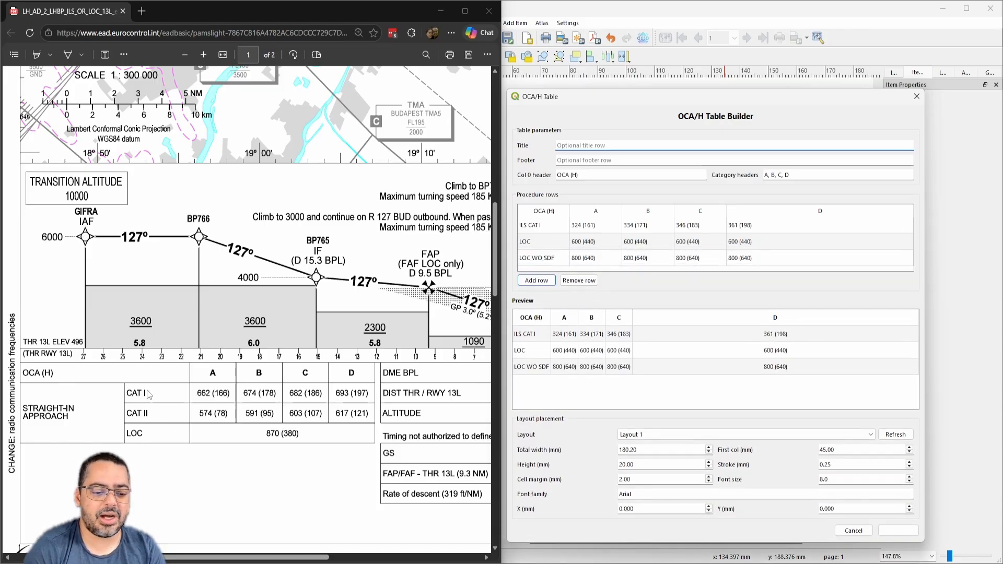
- Rename the three procedure rows as CAT I, CAT II and LOC
double_click(540, 228)
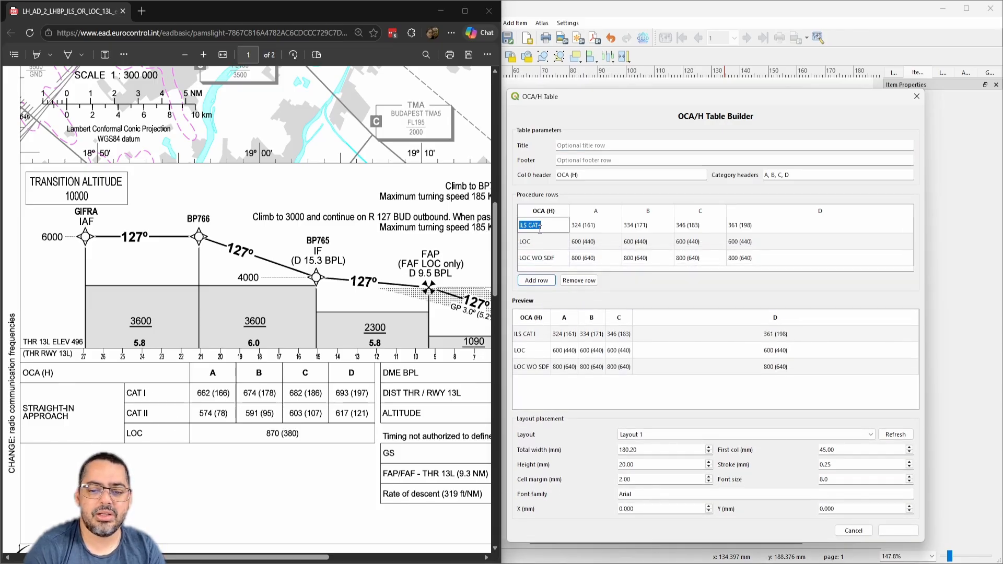
text(CA)
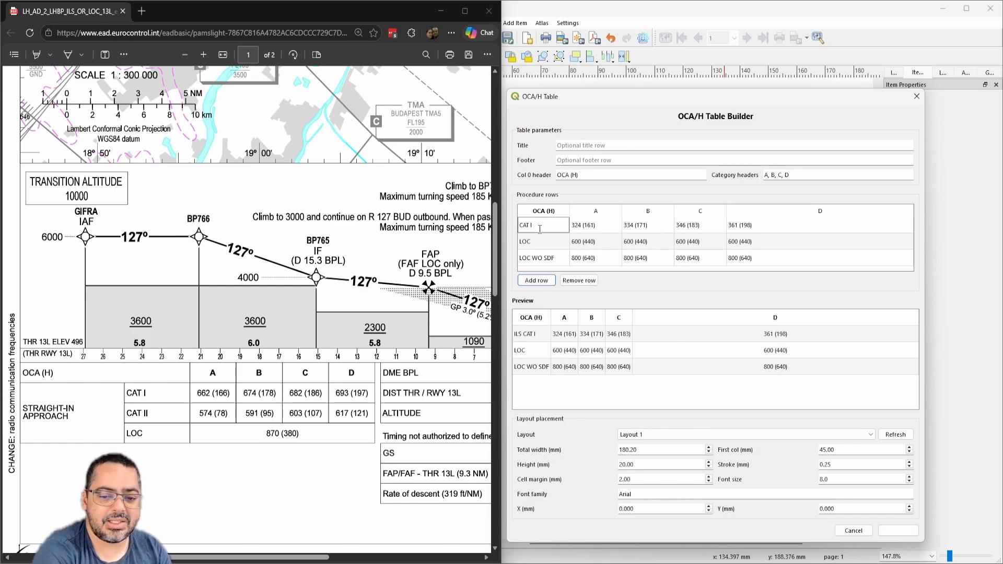
click(541, 234)
text(CAT II)
key(Return)
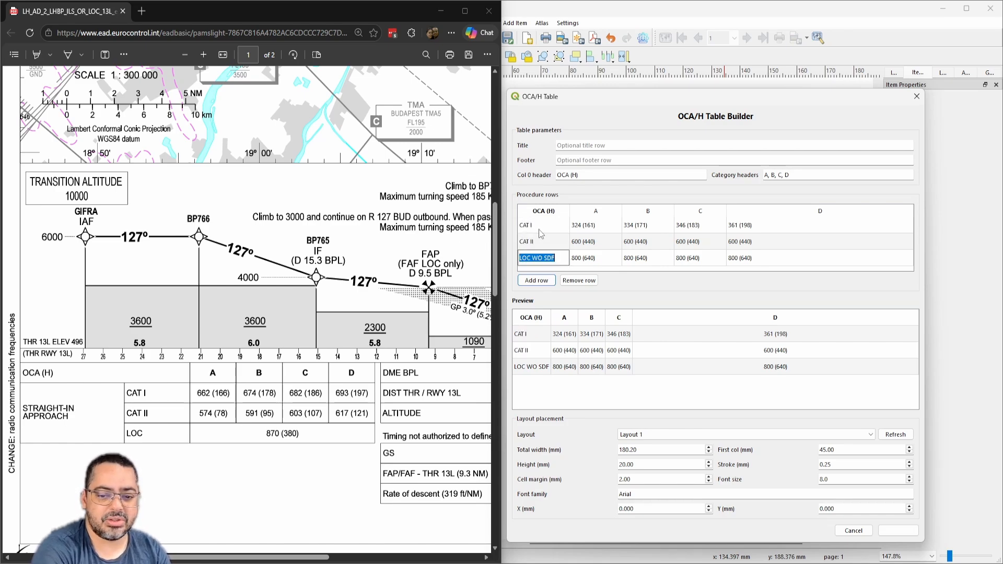
text(LOC)
- Clear the default values in columns A to D of all three procedure rows
key(Tab)
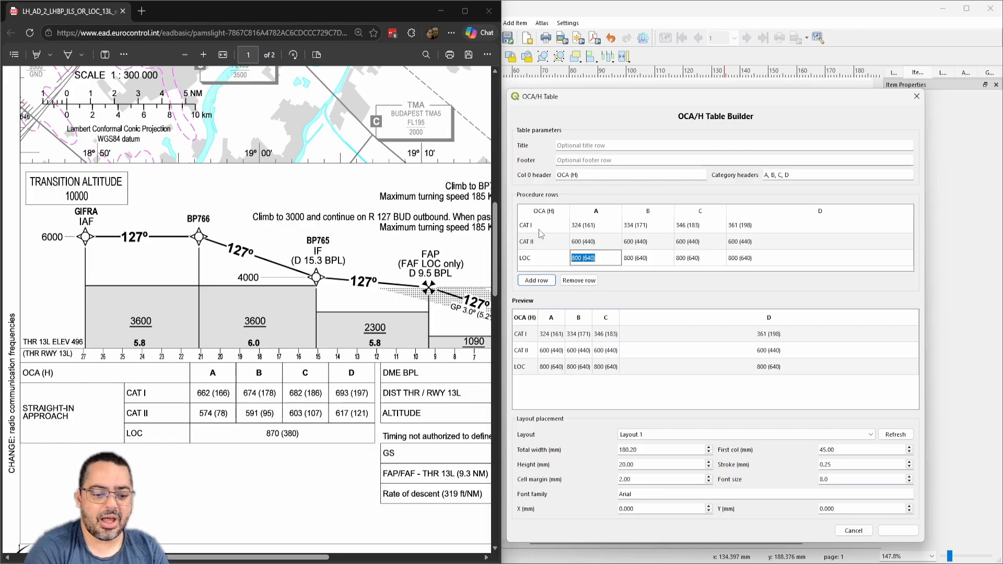
key(Delete)
key(Tab)
key(Delete)
key(Tab)
key(Delete)
key(Tab)
key(Delete)
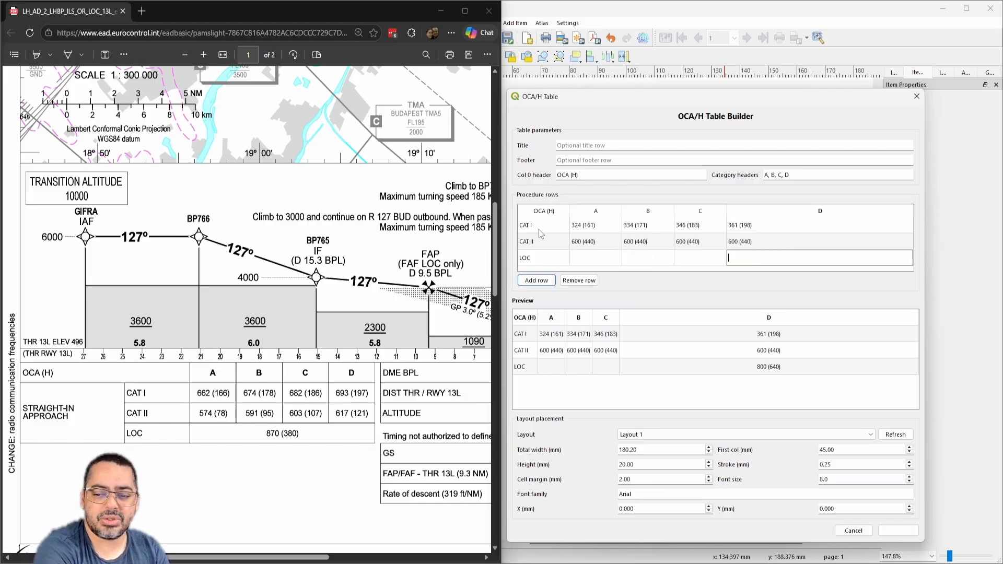
key(Up)
key(Delete)
key(Up)
key(Delete)
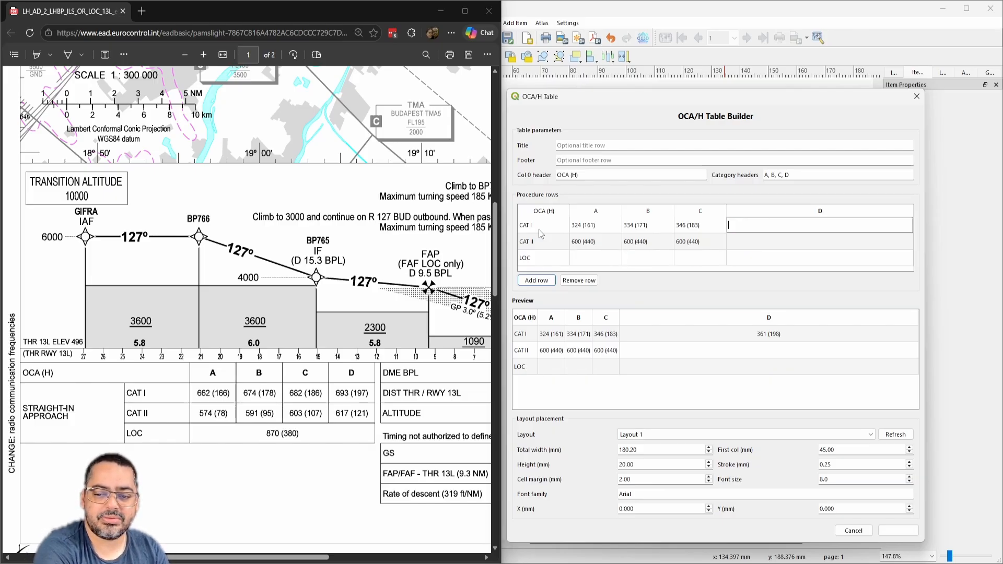
key(Tab)
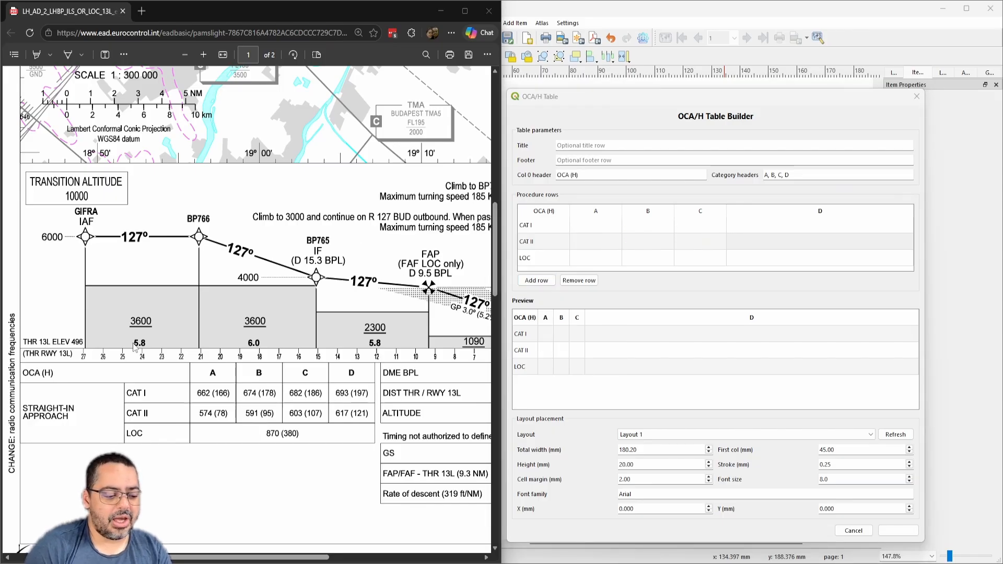
click(794, 175)
key(BackSpace)
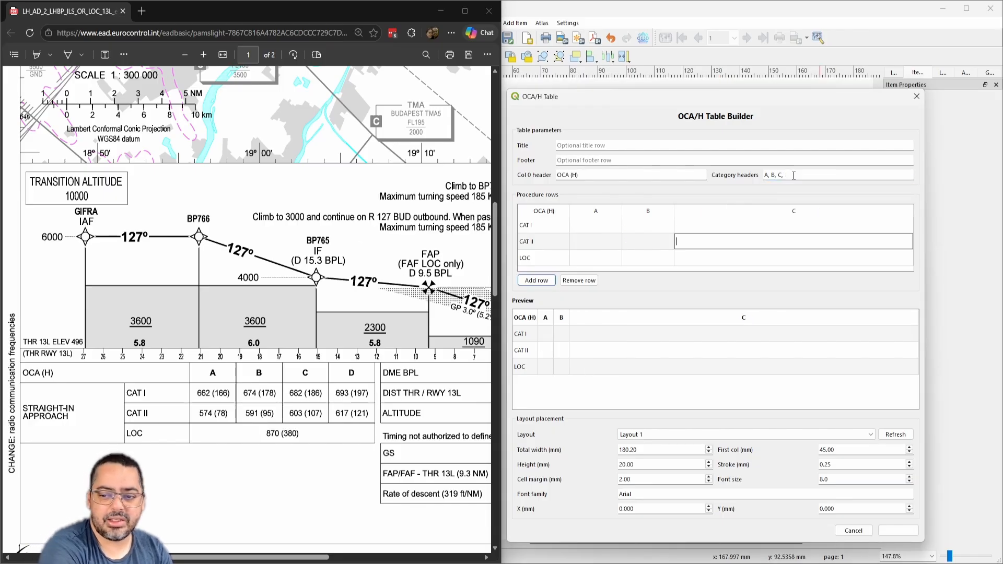
key(BackSpace)
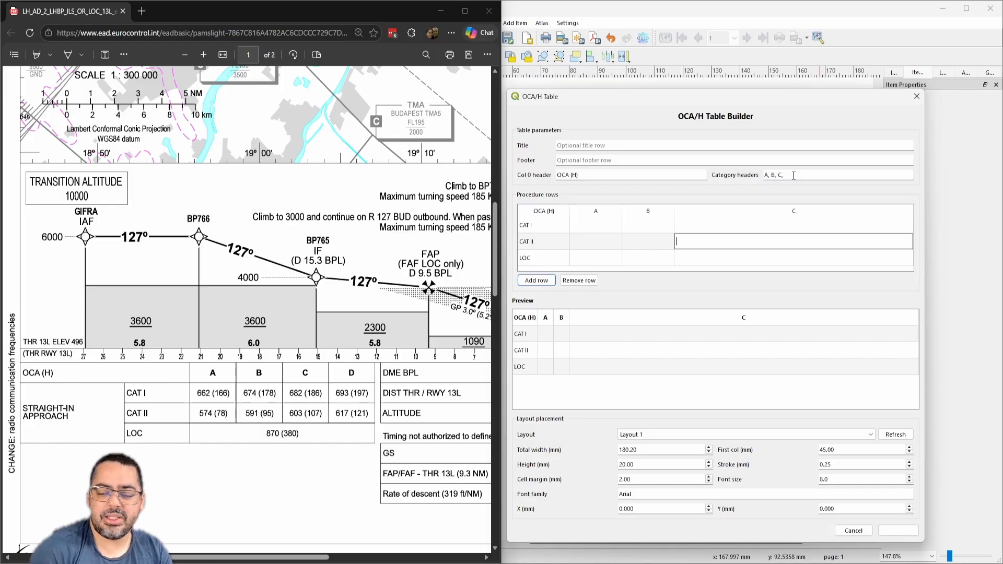
click(794, 175)
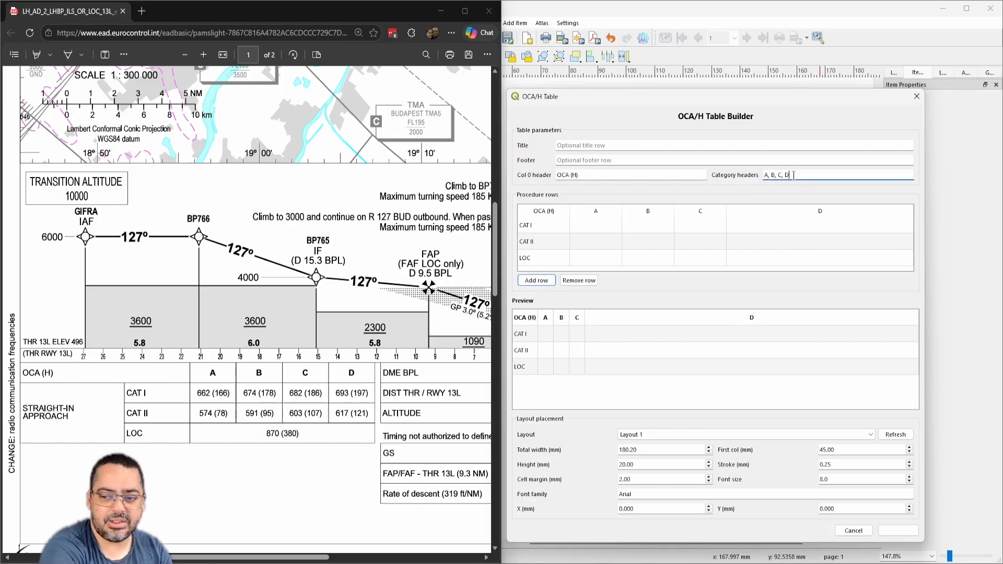
- Fill A–D with 662 (166), 674 (178), 682 (186), 693 (197) for CAT I and 574 (78), 591 (95), 603 (107), 617 (121) for CAT II
double_click(610, 230)
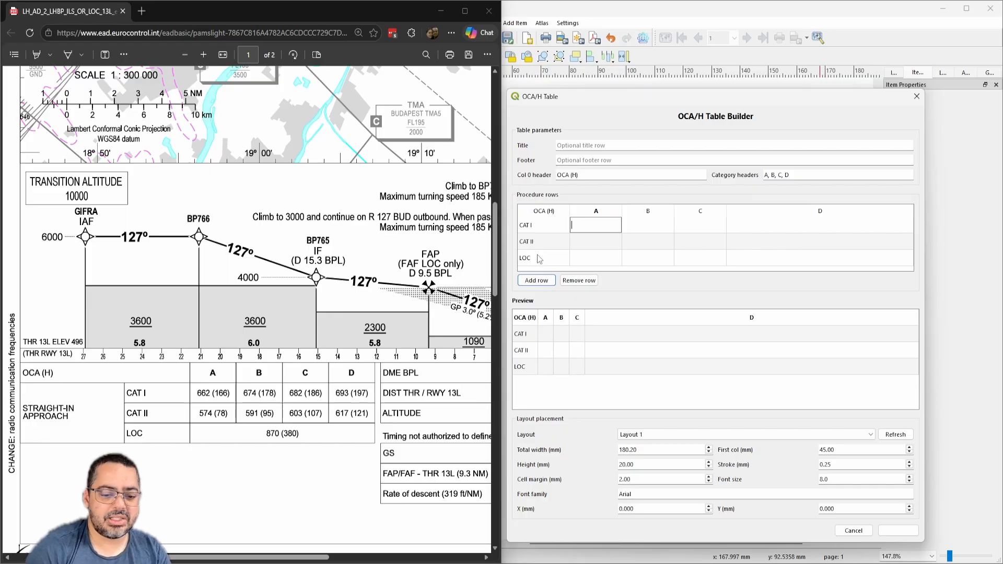
text(662 (166)
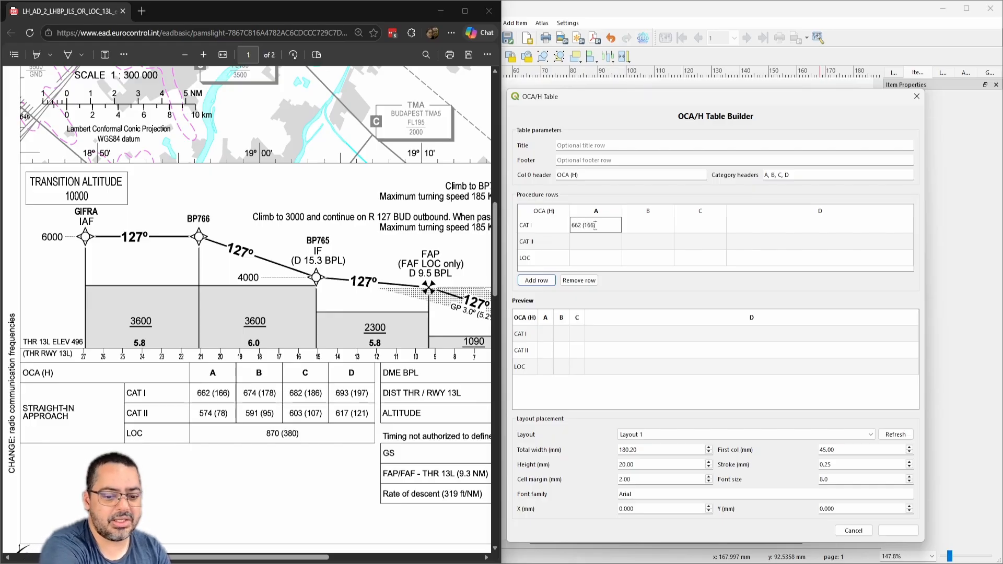
key(Tab)
text(6)
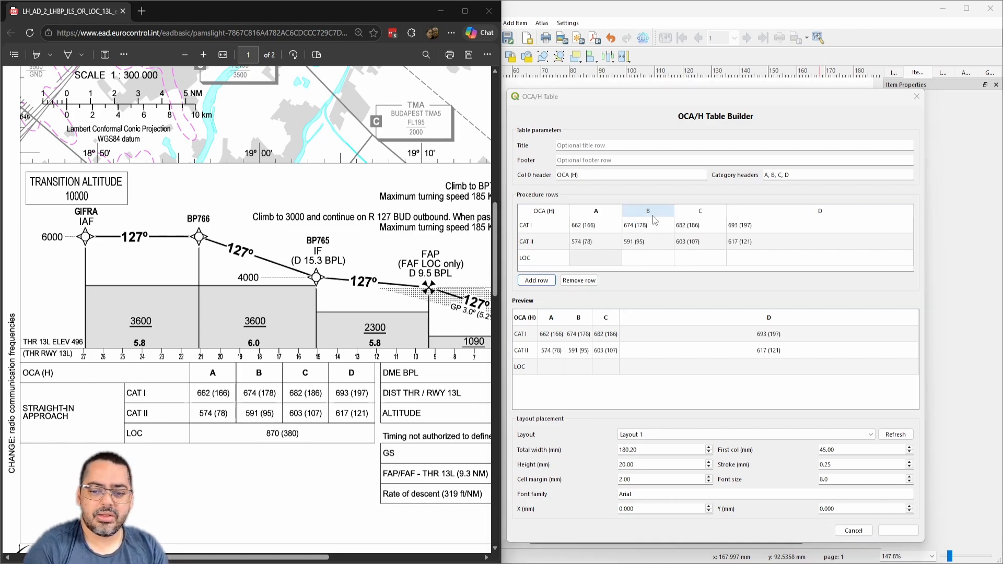
- Enter 870 (380) in column A of the LOC row
double_click(594, 258)
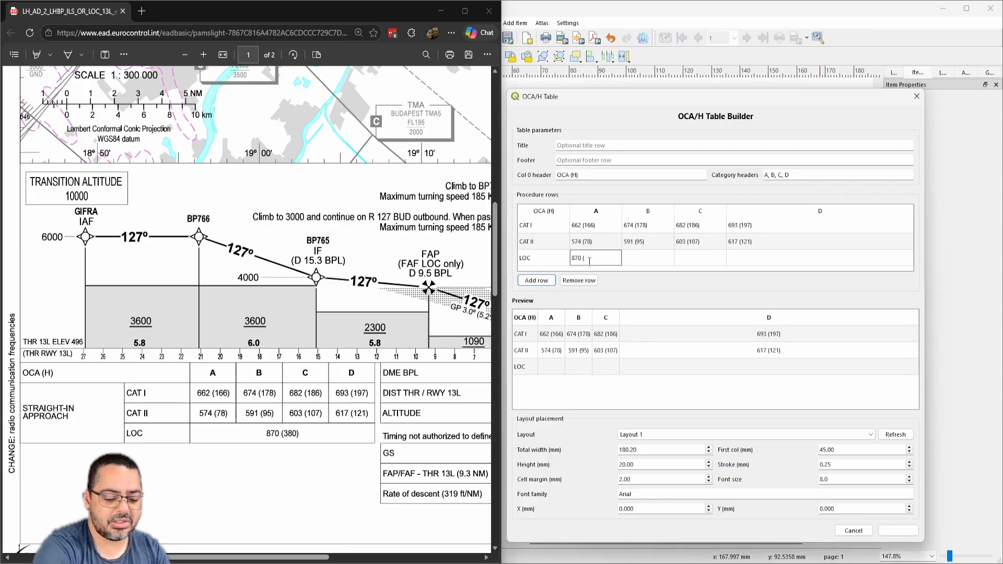
key(Return)
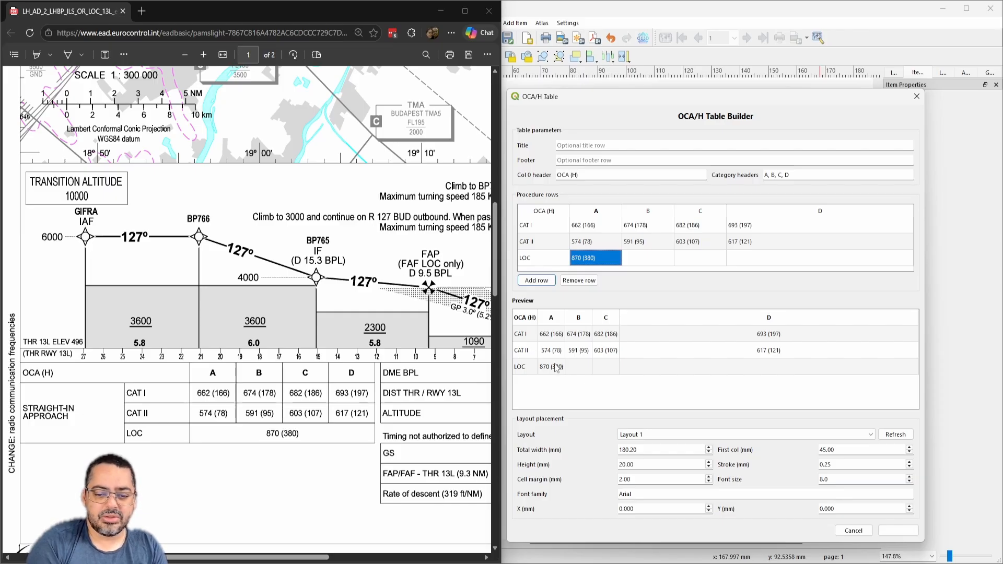
click(587, 368)
click(544, 367)
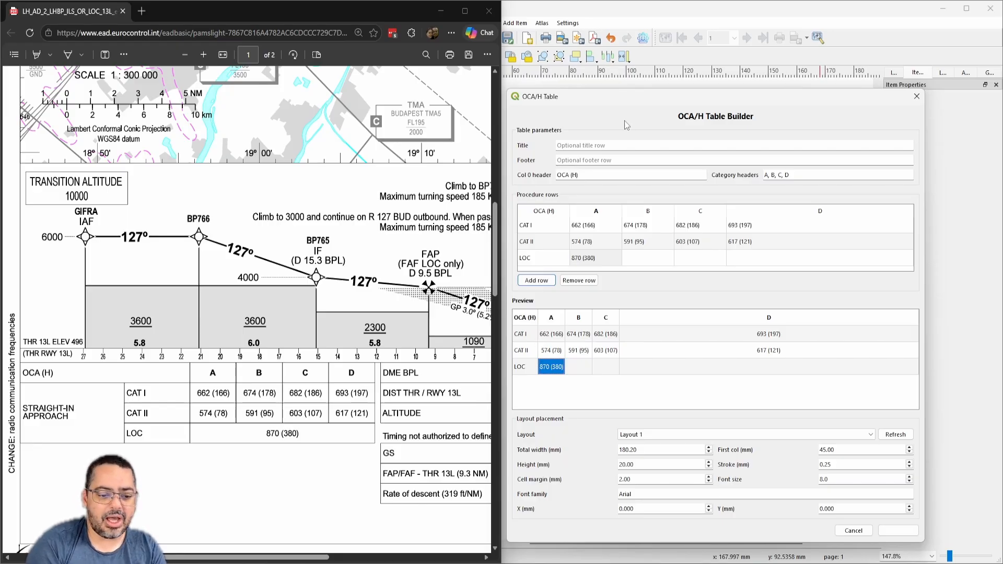
- Set the table's total width to 100 mm and its first column to 30 mm
double_click(648, 453)
text(100)
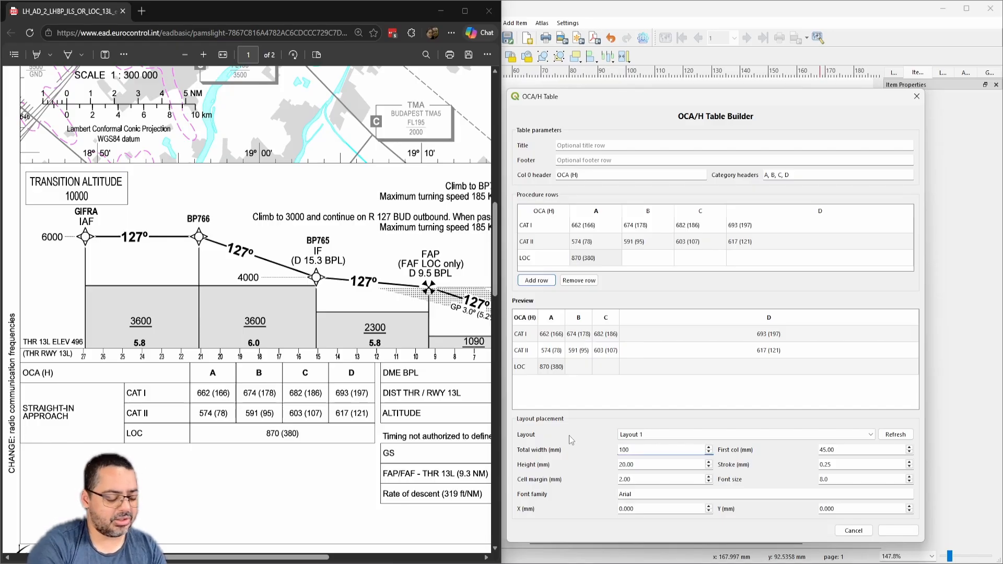
key(Tab)
text(30)
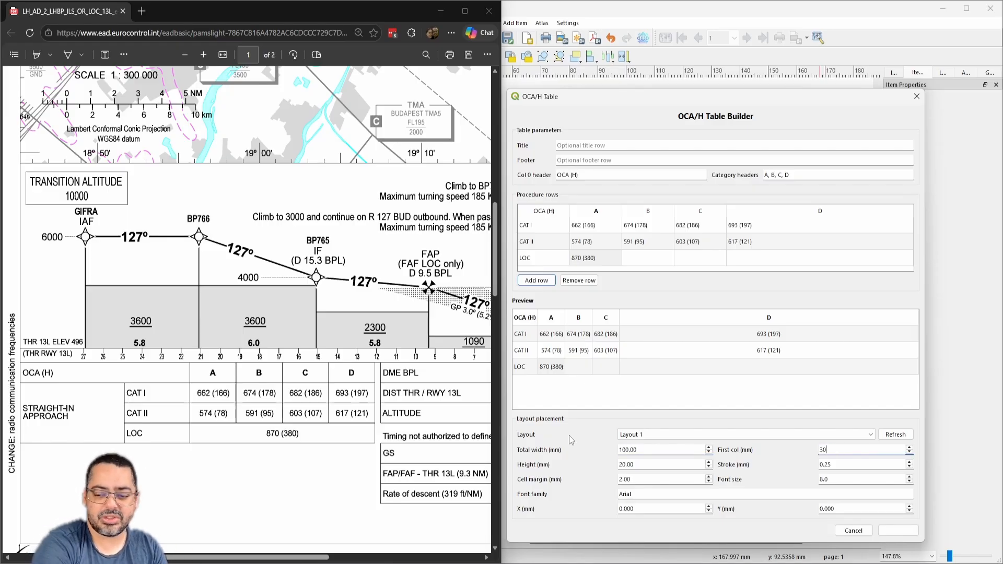
click(638, 449)
- Add the OCA/H table to Layout 1, keeping it as the target layout
click(729, 435)
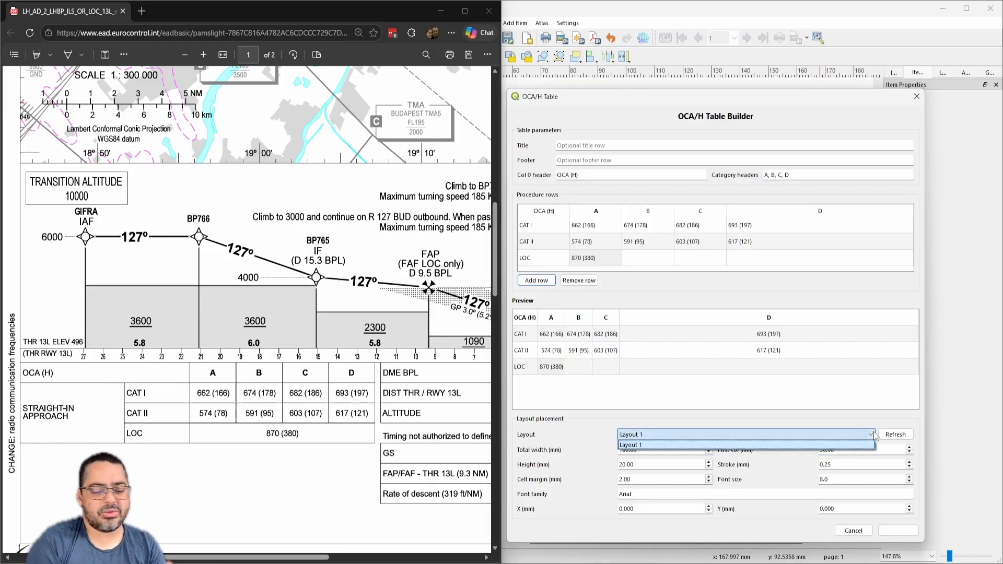
click(873, 436)
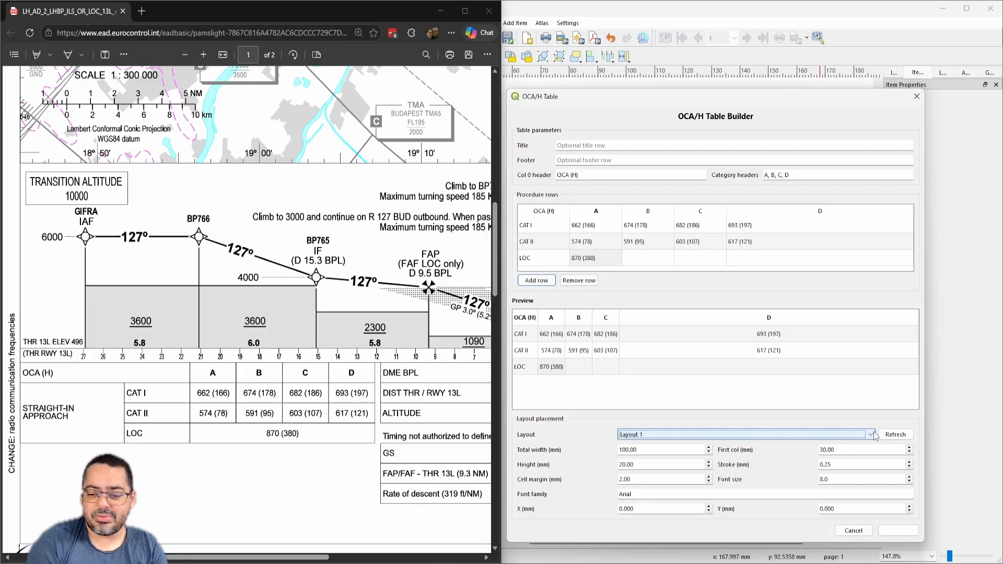
click(899, 531)
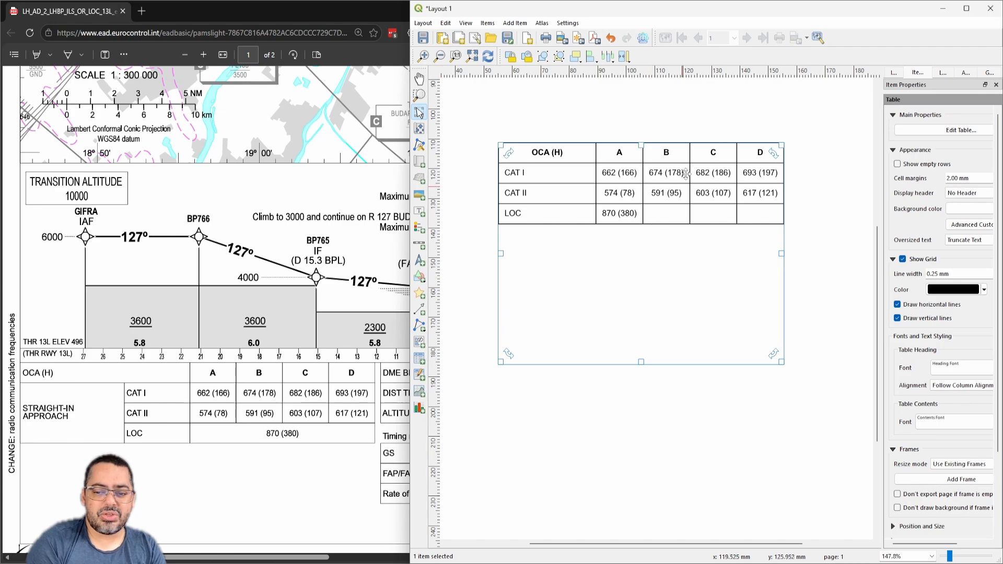
- Merge the LOC row's cells under categories A to D in the layout table and close the table designer
double_click(614, 214)
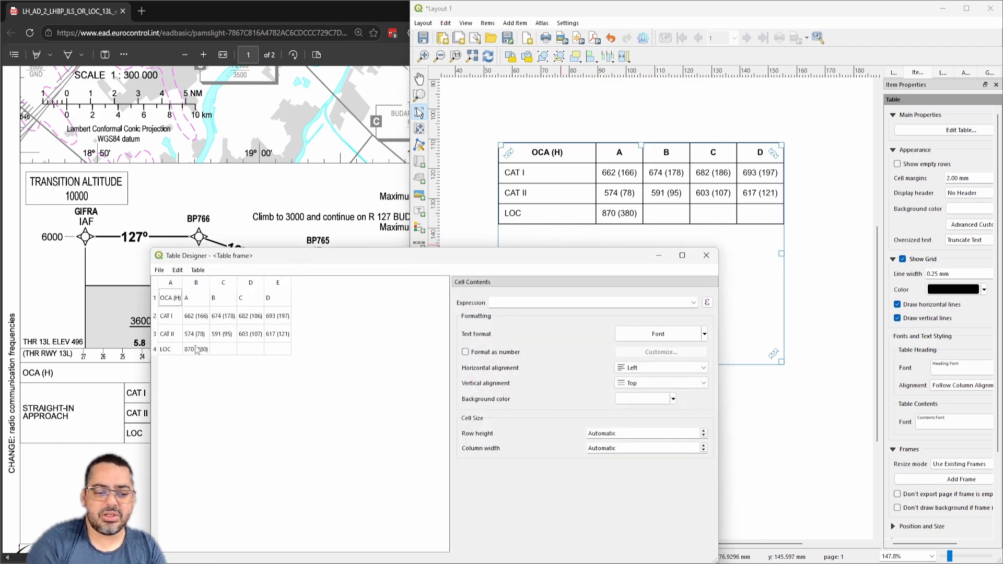
drag(197, 349, 285, 350)
click(203, 269)
click(209, 355)
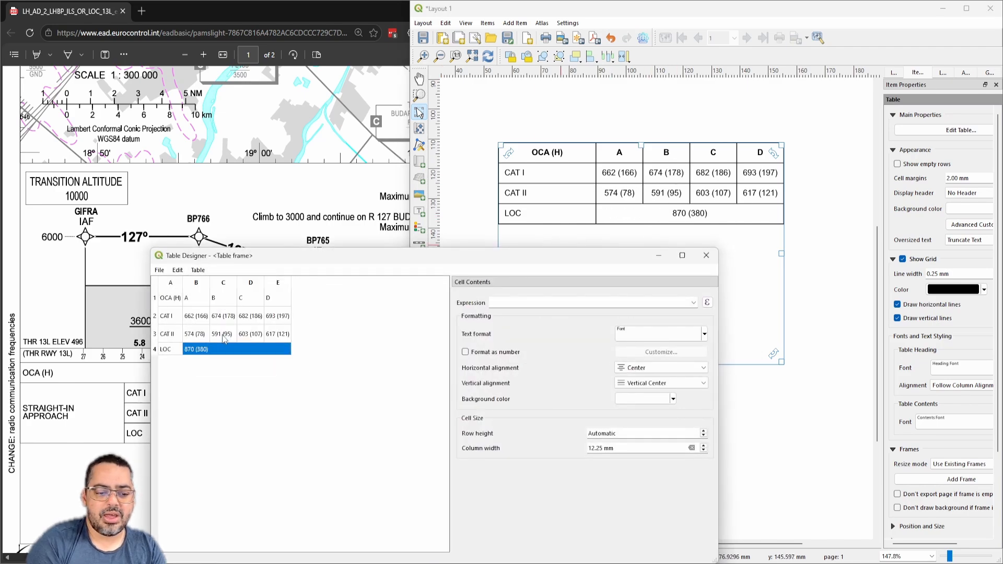
click(706, 255)
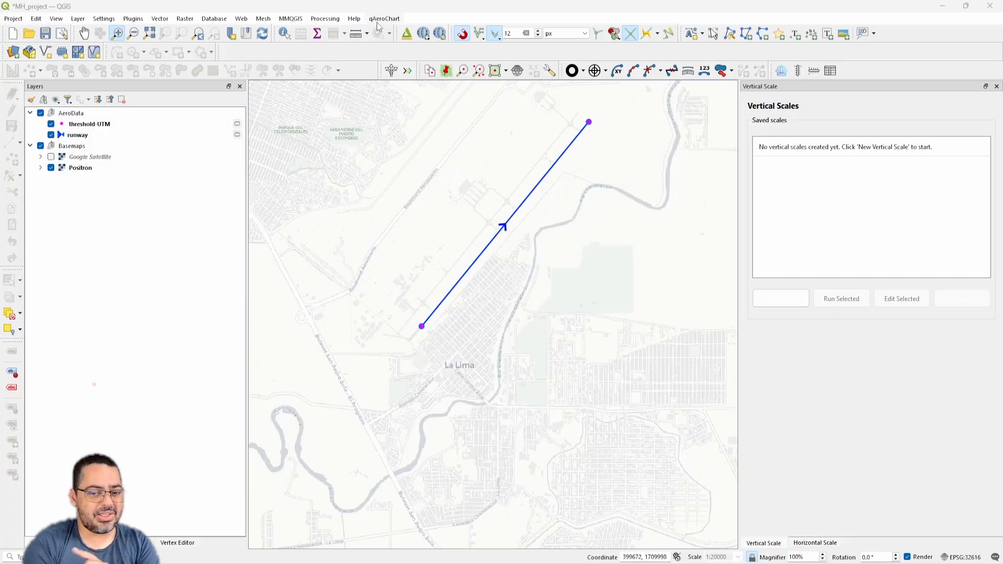
- Start a GS / Rate of Descent table with a distance of 9.3 NM and a gradient of 5.2 %
click(380, 20)
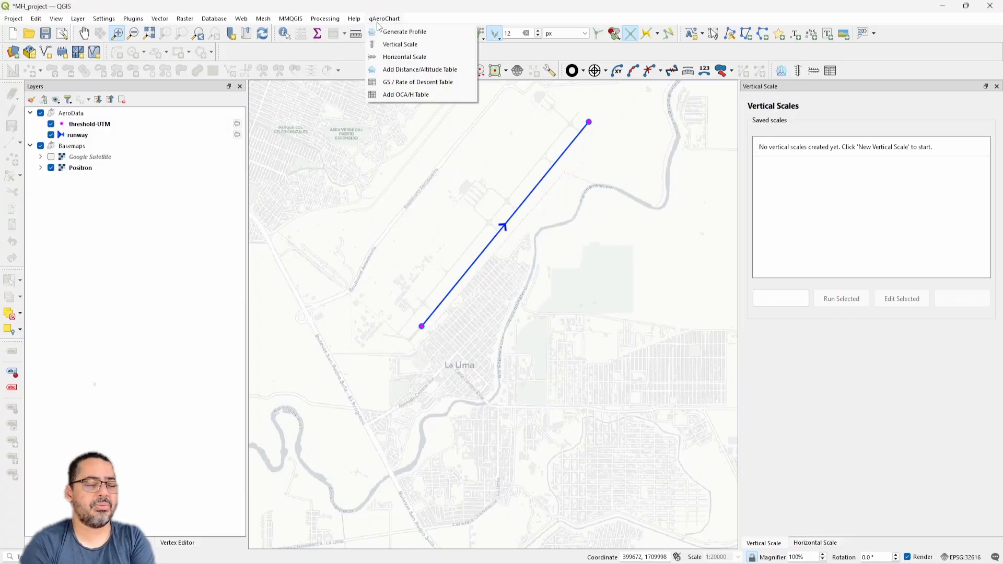
click(406, 83)
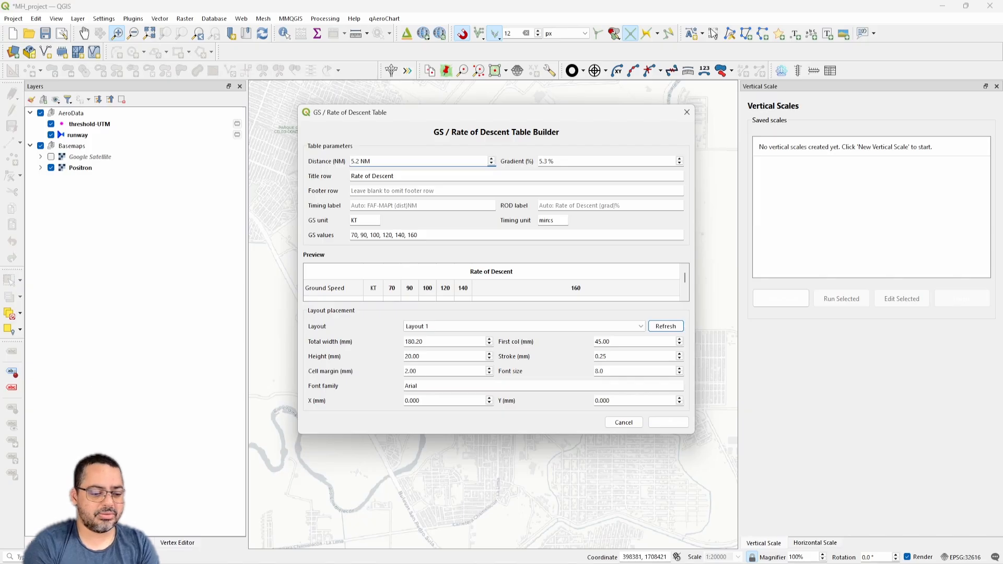
key(alt+Tab)
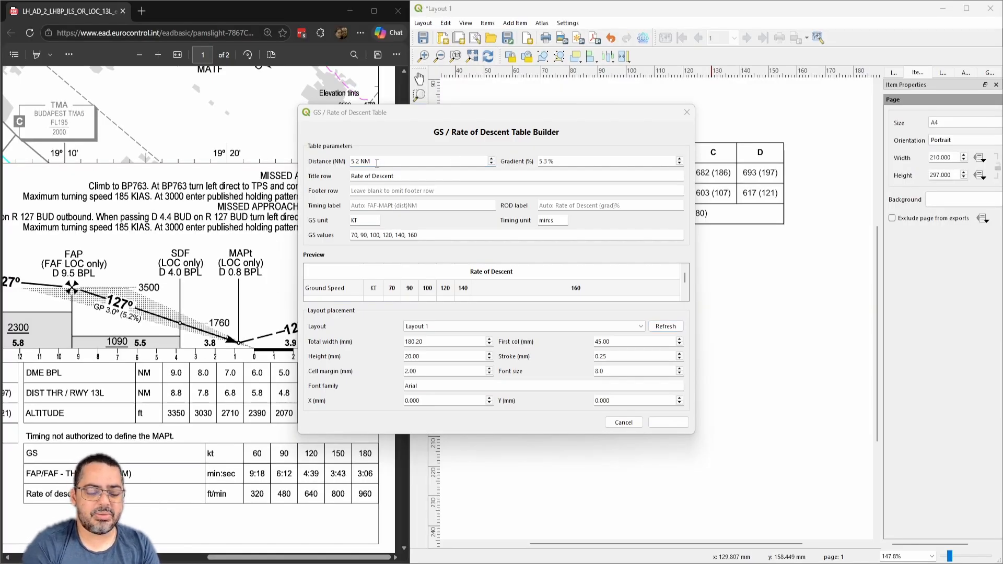
click(302, 154)
text(9.3)
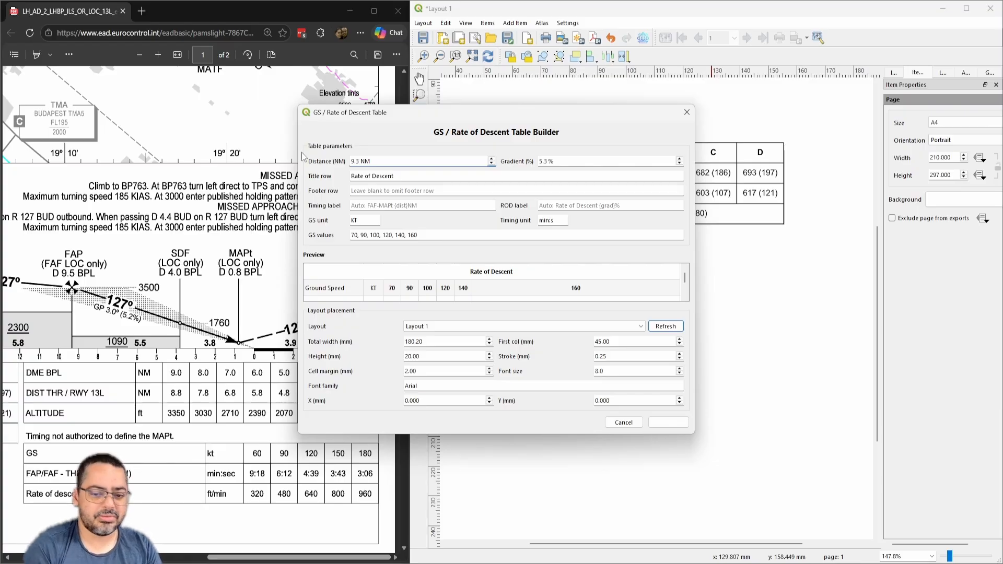
key(Tab)
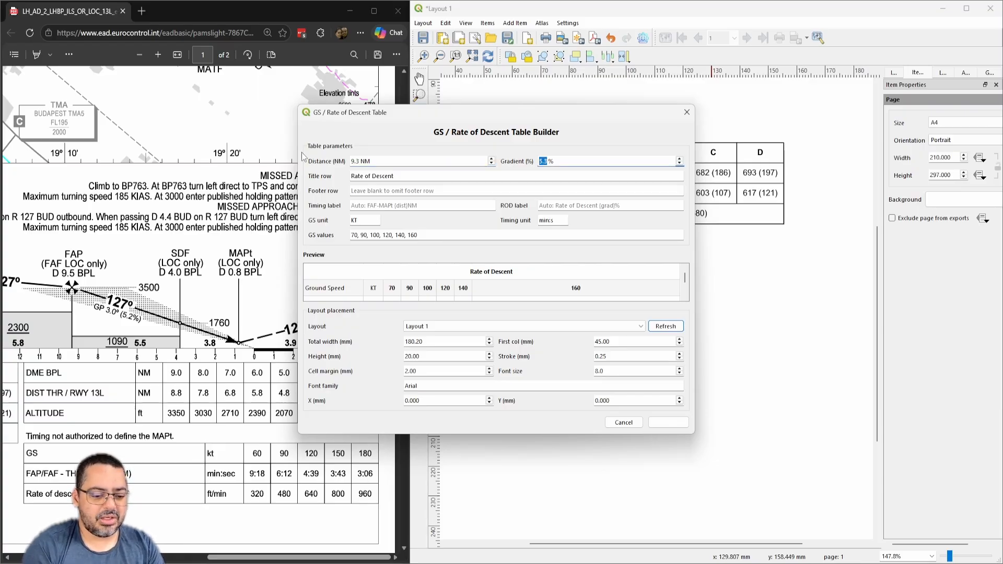
text(5.)
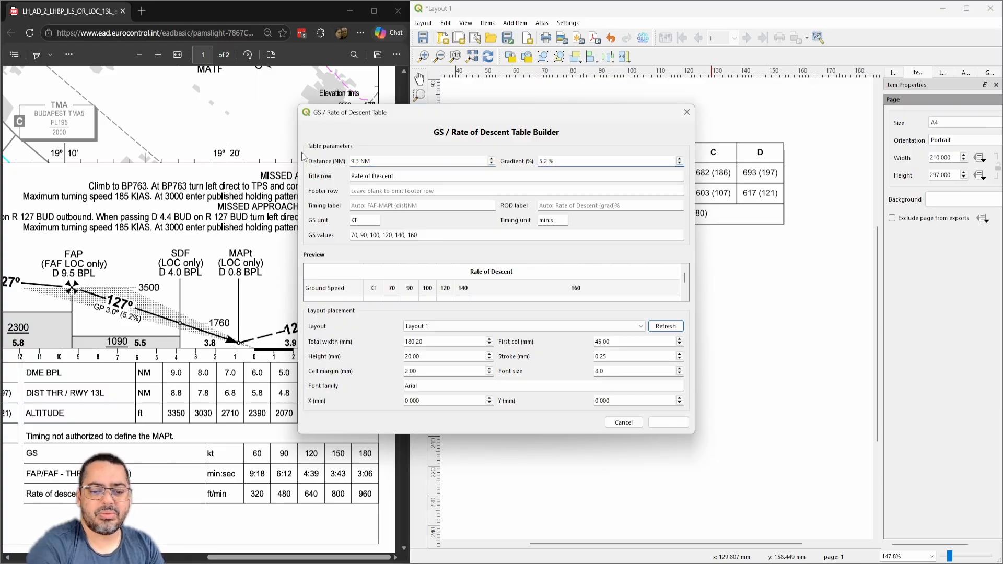
text(2)
key(Tab)
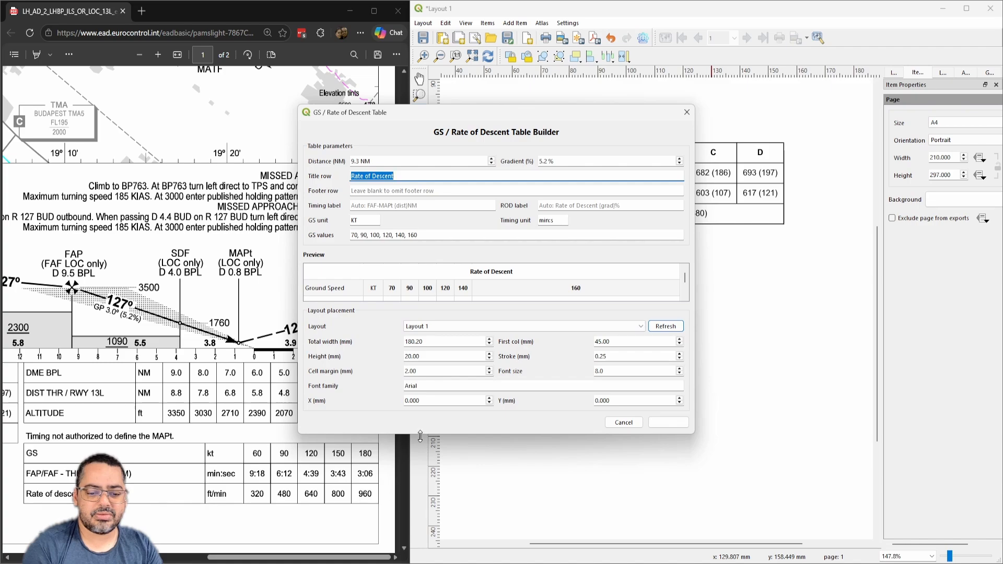
- Enlarge the table builder's preview area and set the GS values to 60,90,120,150,180
drag(421, 436, 421, 523)
drag(476, 118, 568, 79)
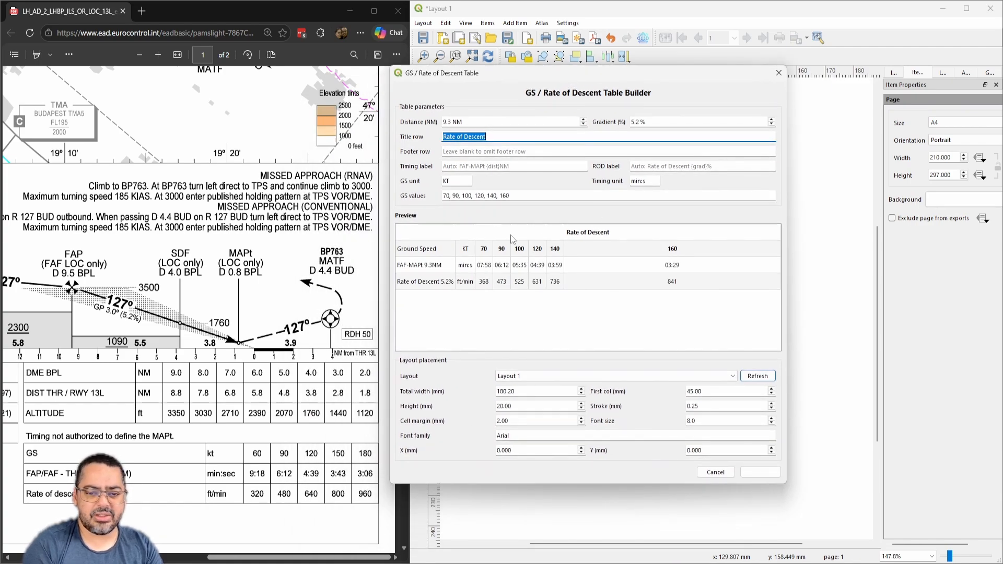
triple_click(527, 196)
text(60)
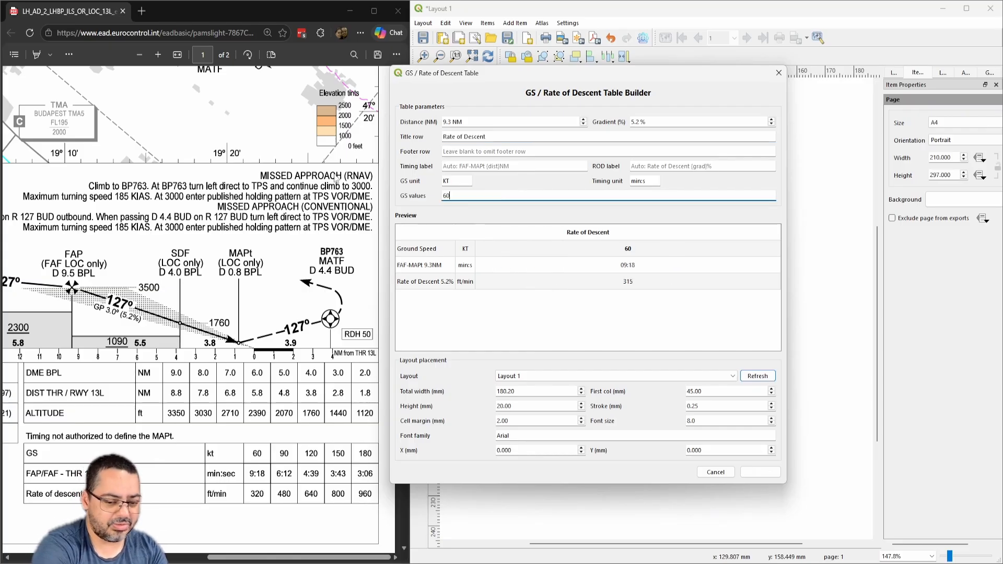
text(,9)
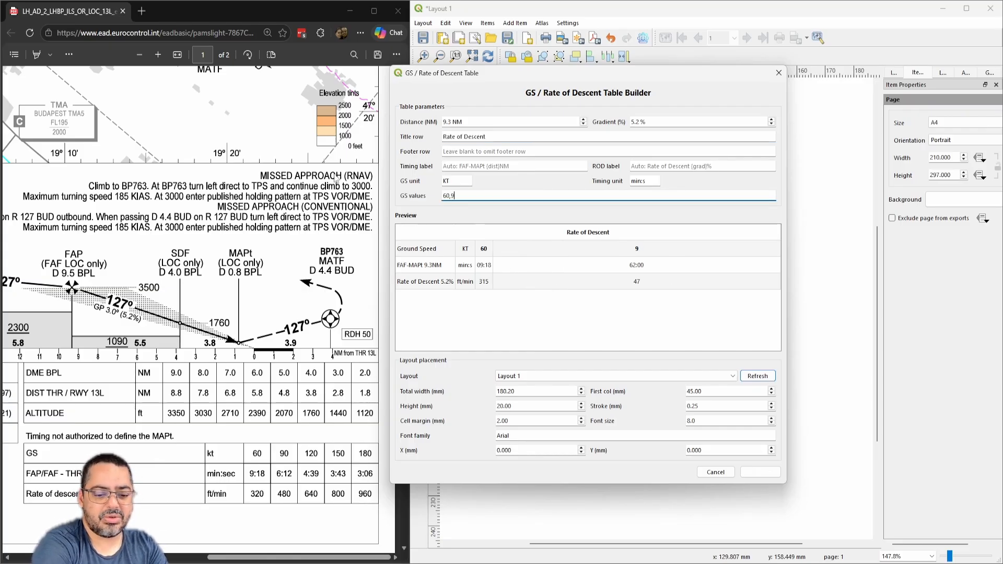
text(0,120,150,180)
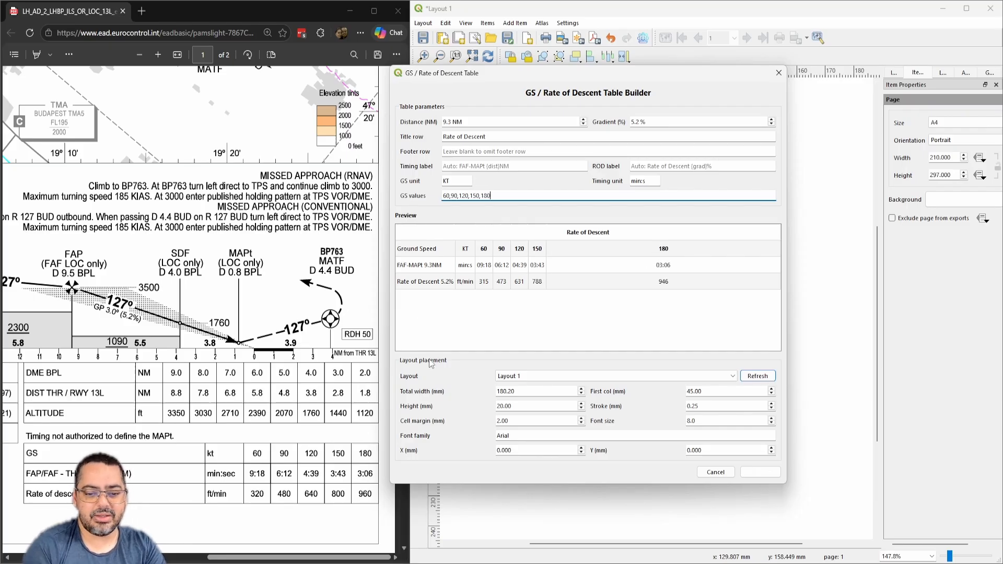
click(453, 332)
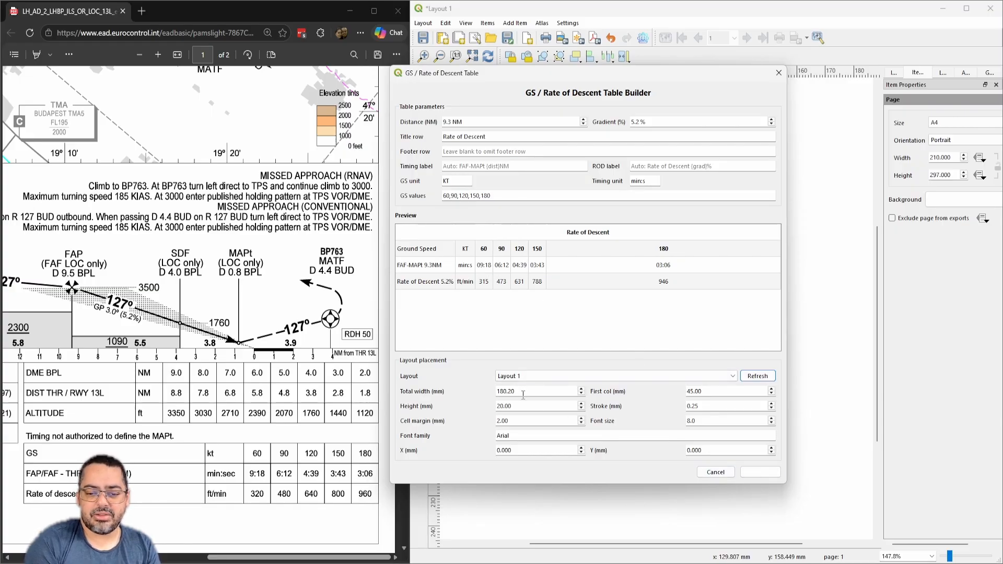
- Set the total width to 100 mm and the first column to 30 mm, and add the Rate of Descent table to Layout 1
drag(524, 392, 460, 390)
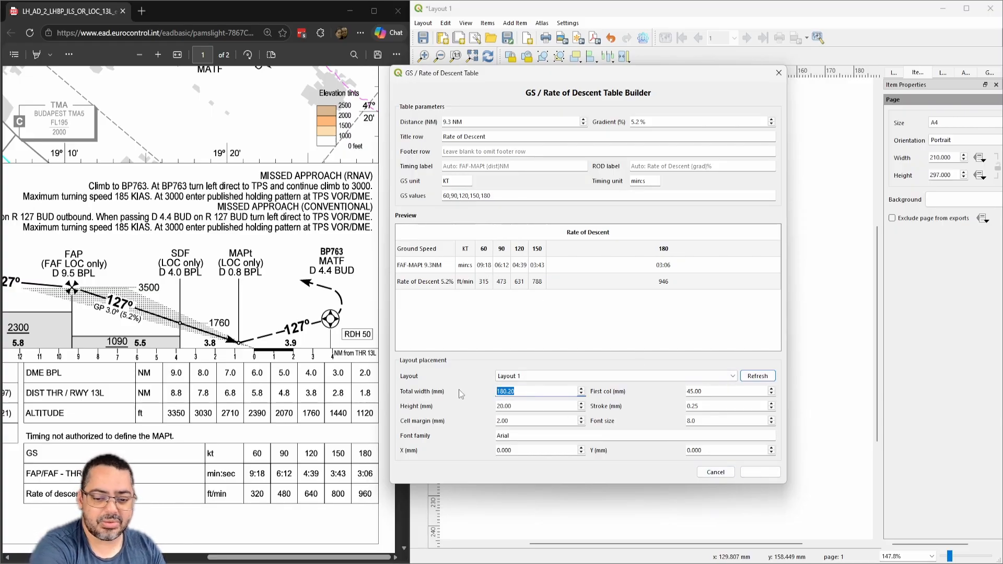
text(100)
key(Tab)
text(30)
key(Tab)
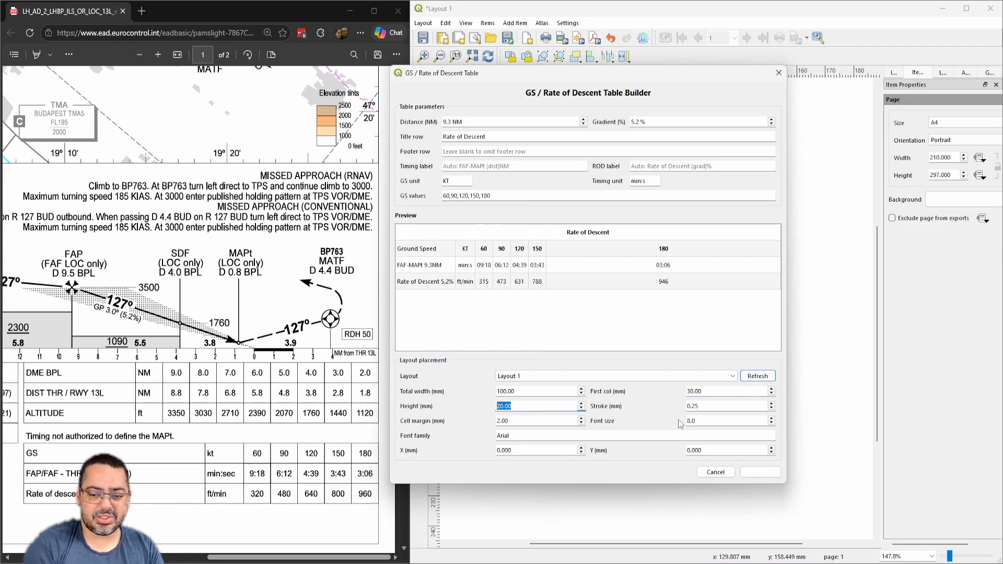
click(759, 472)
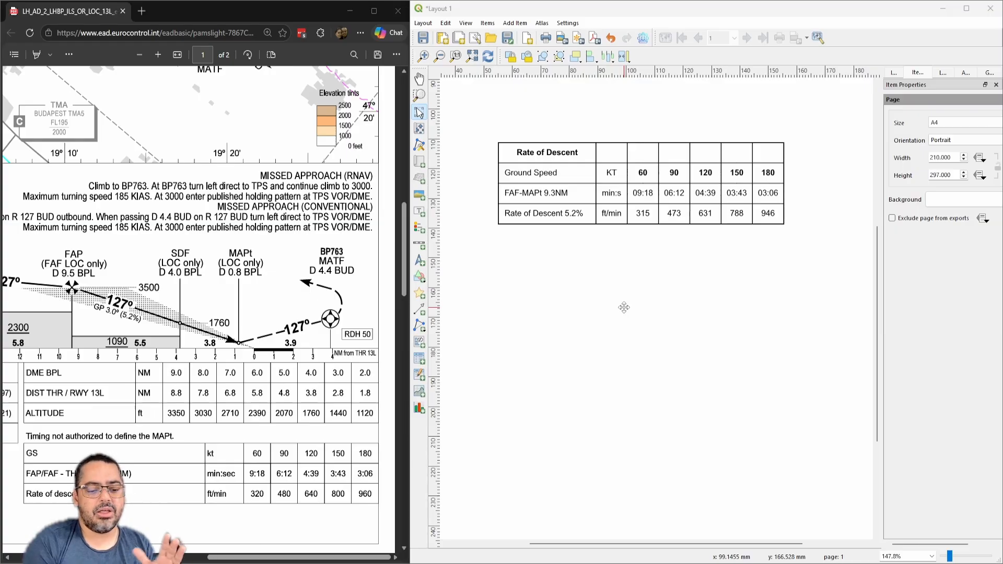
- Change the layout table's Rate of Descent 5.2% values to 320, 480, 640, 800 and 960
double_click(648, 213)
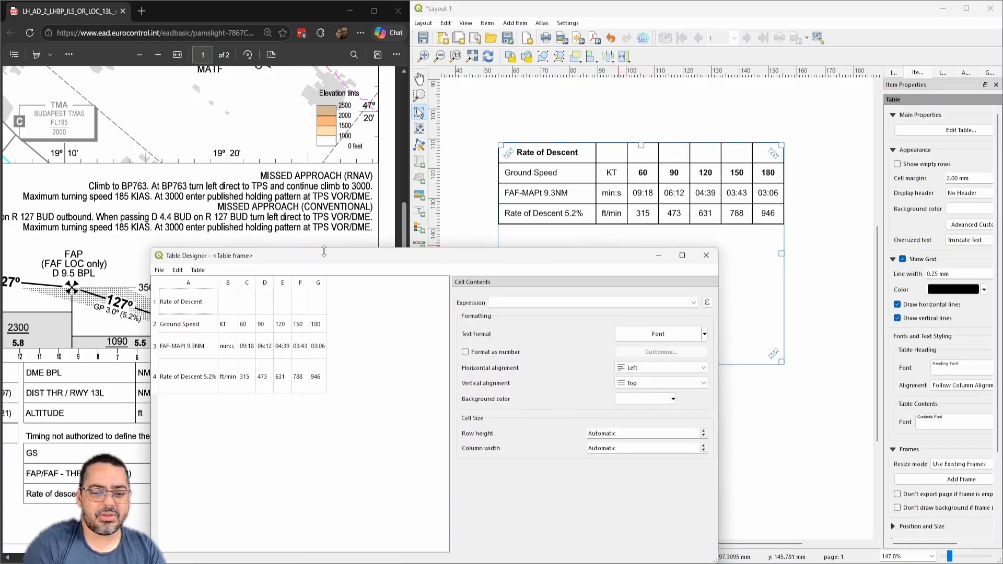
drag(323, 256, 565, 143)
click(489, 264)
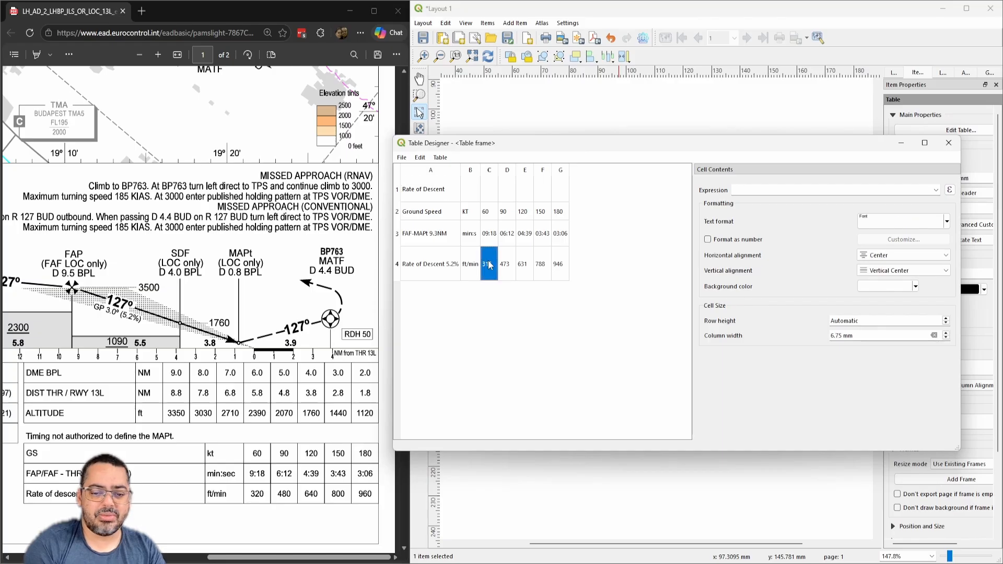
text(320)
key(Tab)
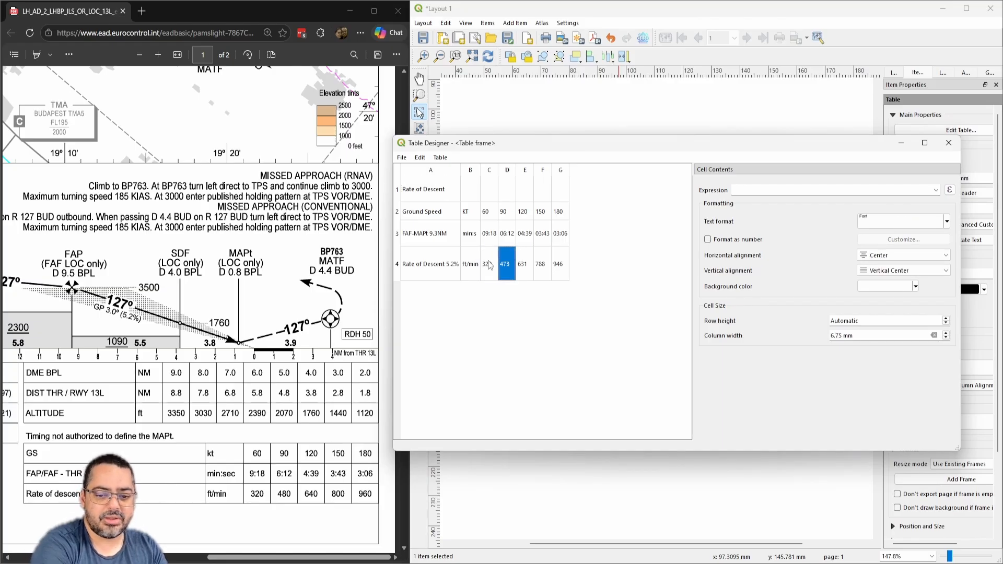
text(480)
key(Tab)
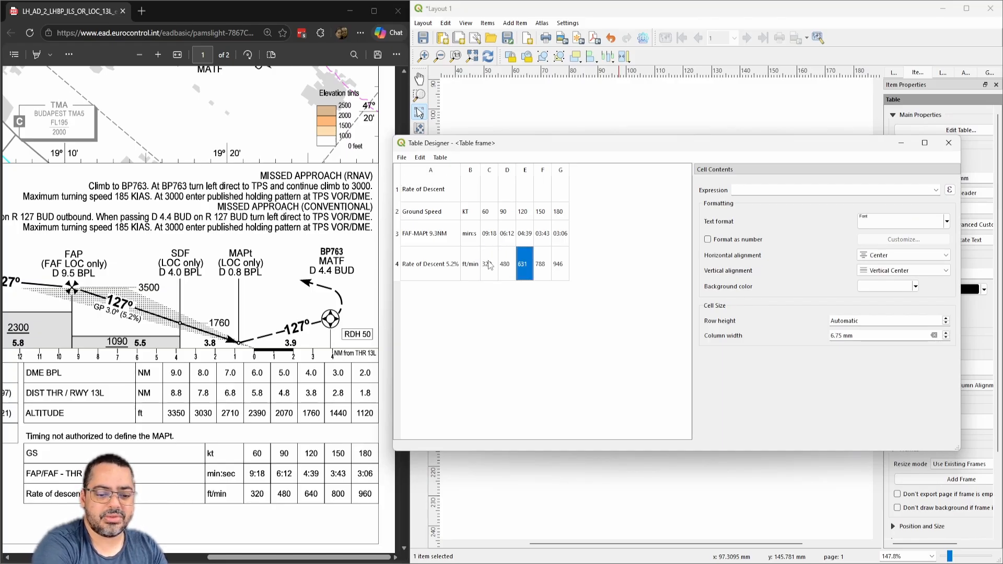
text(640)
key(Tab)
text(80)
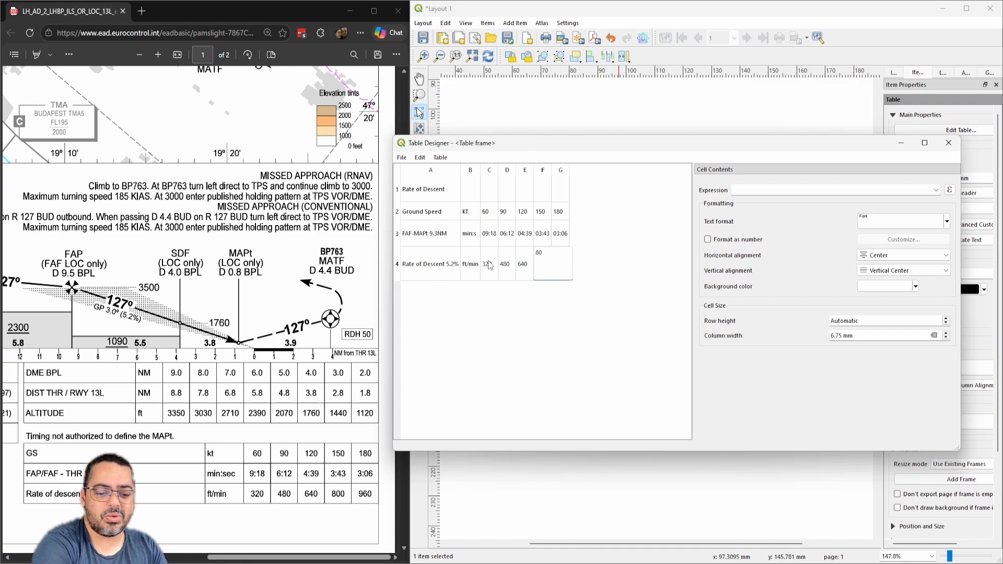
text(0)
key(Tab)
text(960)
key(Tab)
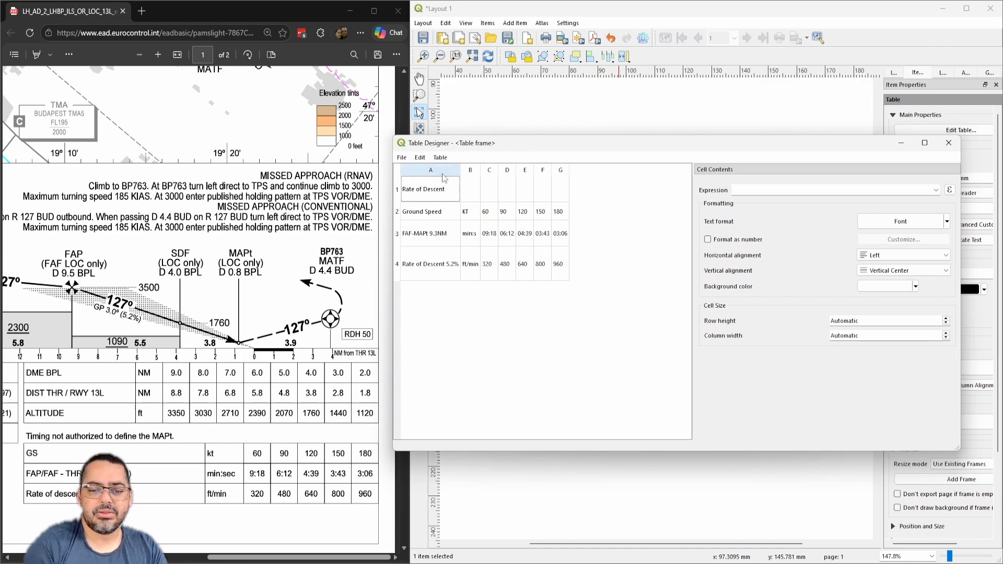
- Merge the Rate of Descent title row across columns A to G and close the table designer
drag(442, 185, 561, 193)
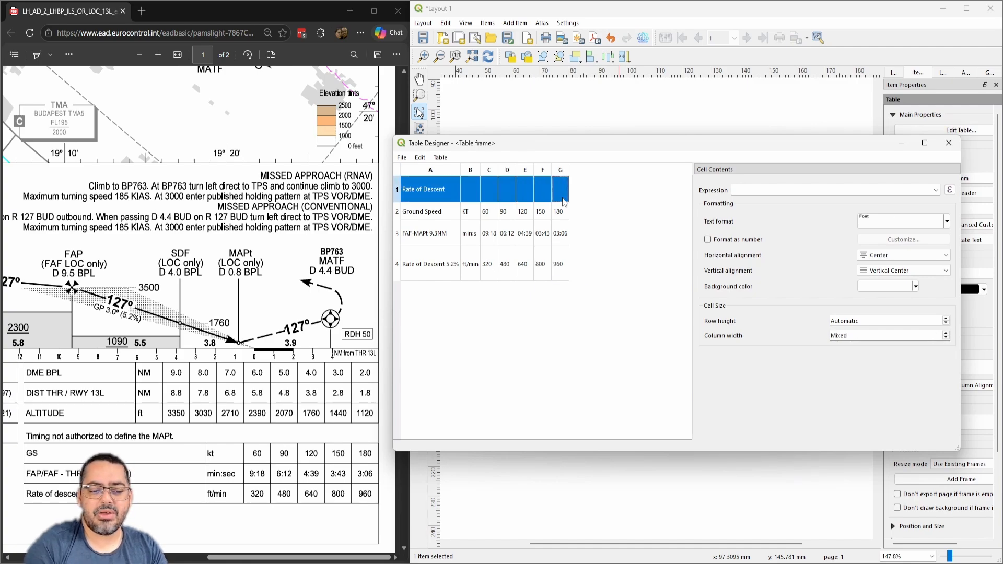
click(440, 157)
click(448, 233)
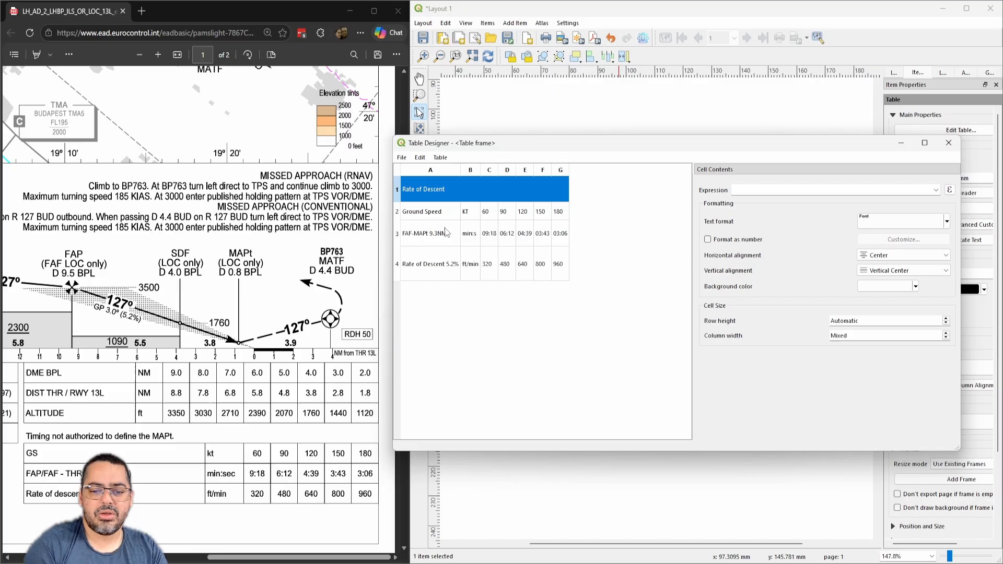
click(946, 144)
click(837, 200)
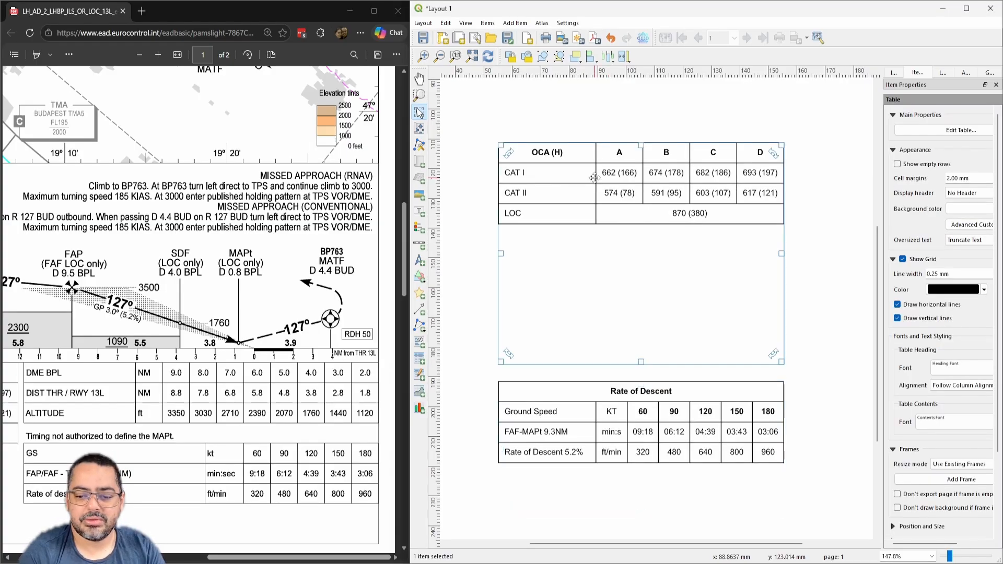
- Move the OCA (H) table below the Rate of Descent table and resize its frame to fit all its rows
drag(640, 147, 640, 286)
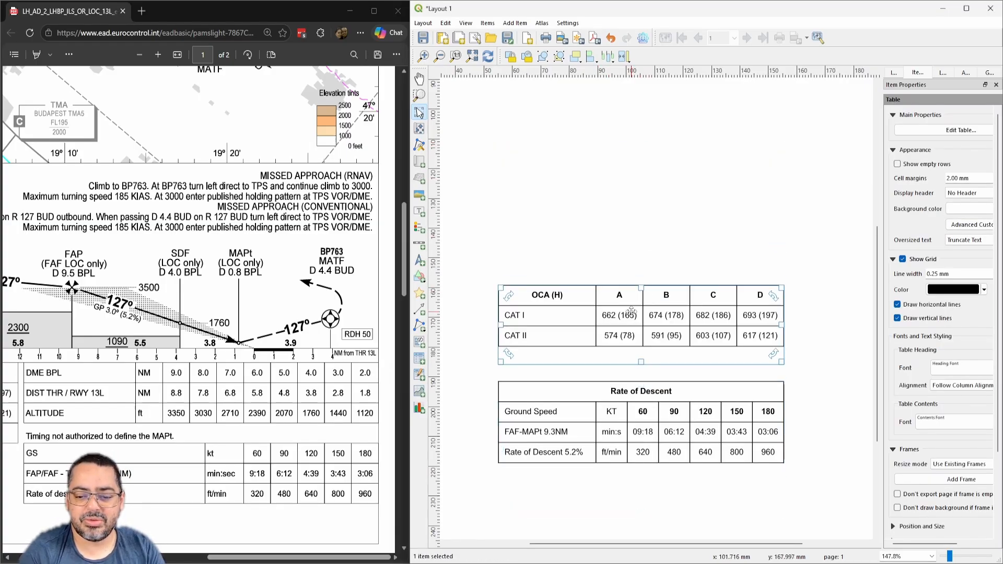
drag(631, 320, 636, 490)
drag(659, 289, 653, 172)
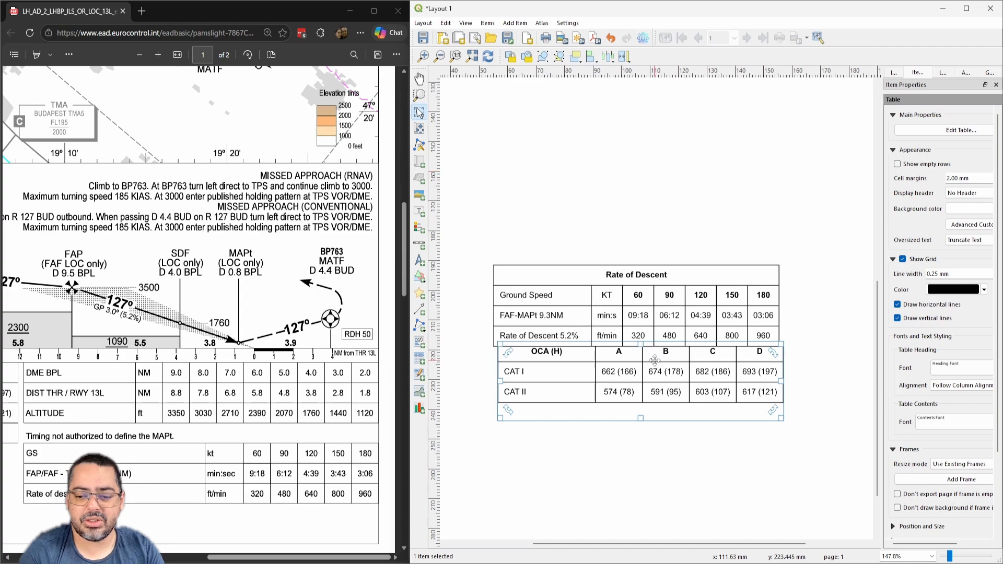
drag(646, 420, 645, 470)
- Arrange the tables side by side, with Rate of Descent aligned against the right edge of the OCA (H) table
drag(660, 384, 730, 369)
click(652, 412)
drag(671, 410, 627, 424)
drag(633, 287, 760, 380)
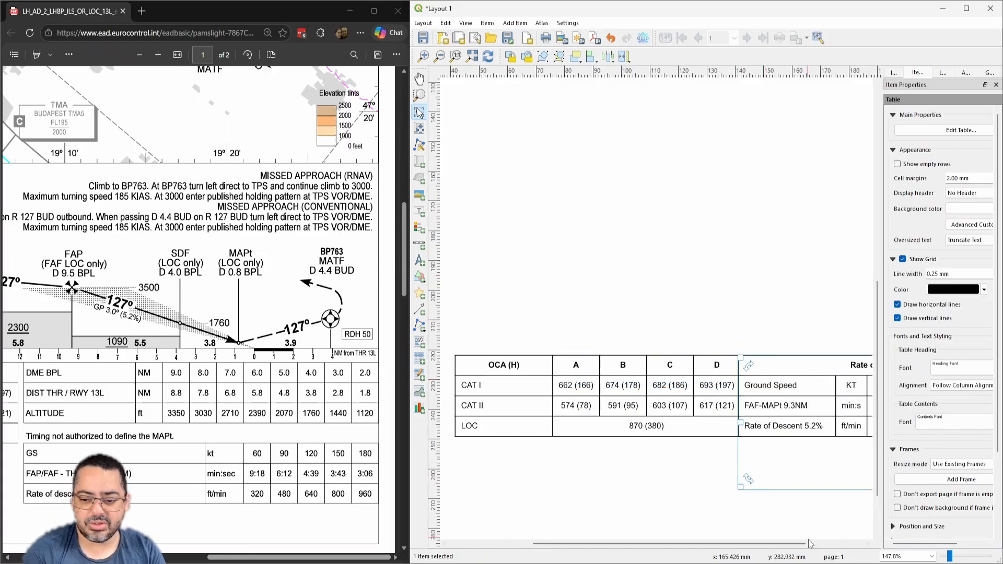
click(749, 255)
drag(740, 253, 733, 298)
- Start a distance/altitude table for the layout with 3 rows and 10 columns
click(644, 38)
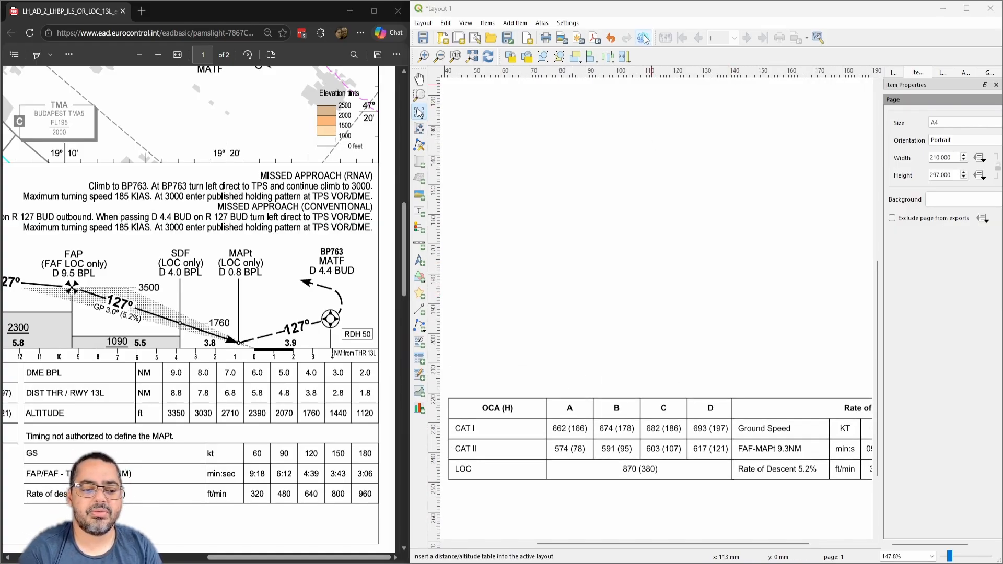
drag(457, 118, 550, 113)
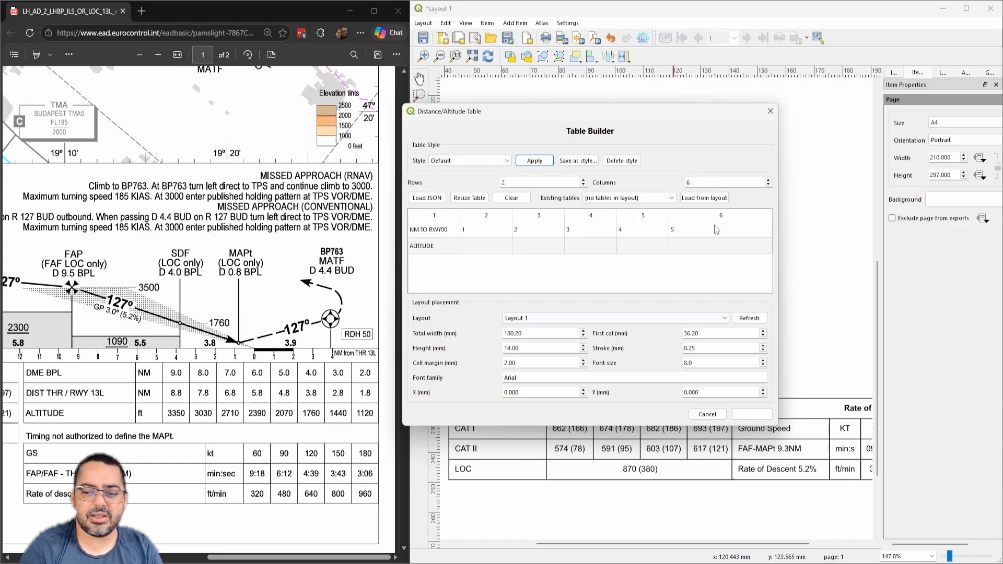
text(10)
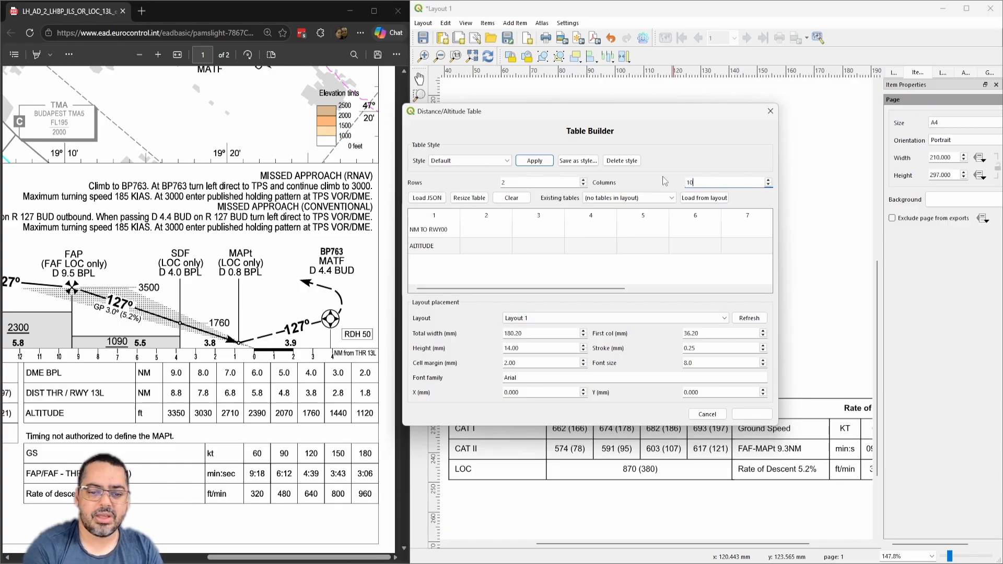
click(583, 185)
click(583, 179)
click(583, 180)
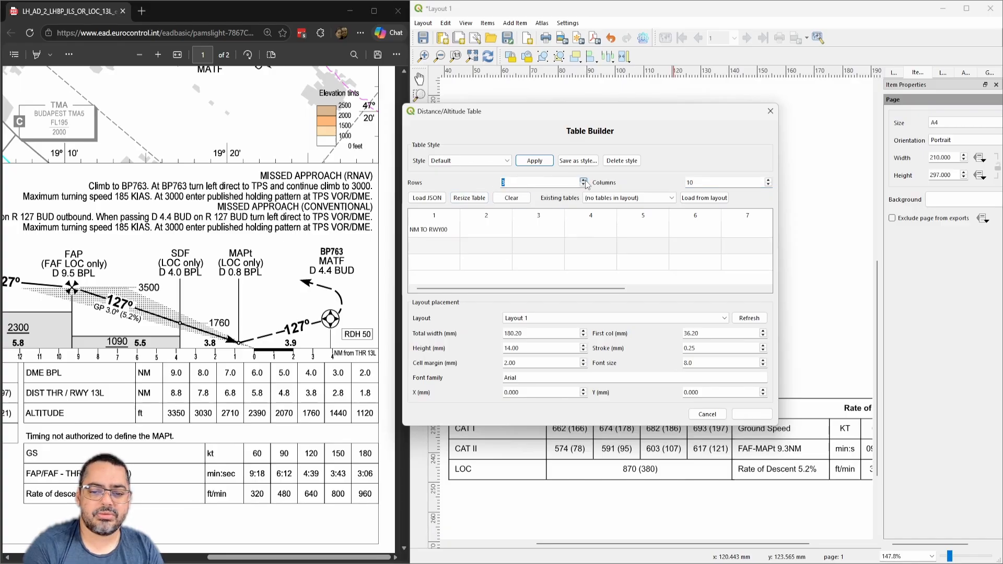
- Enter DME BPL as the label in the first cell of row 1
double_click(445, 231)
text(D)
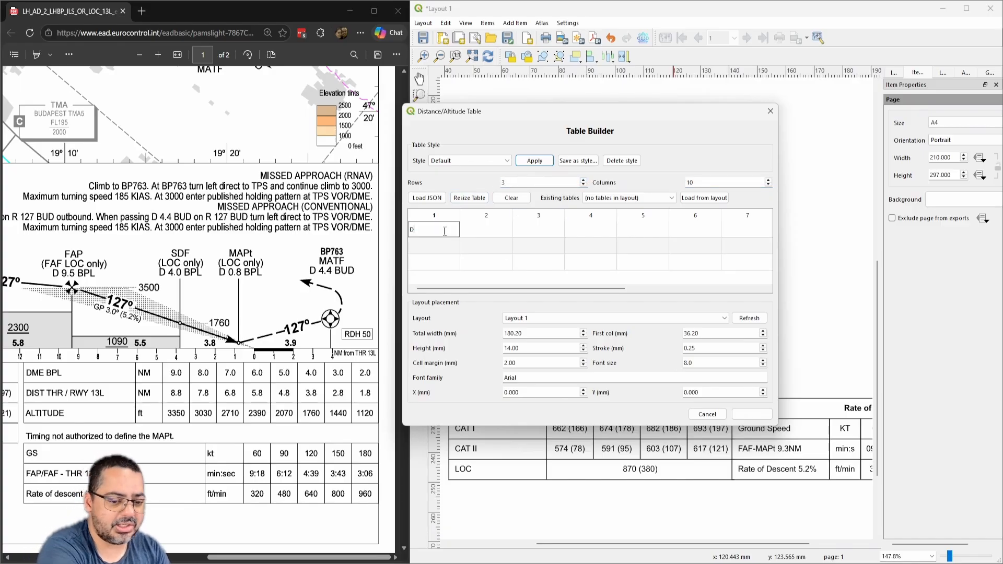
text(NE VB)
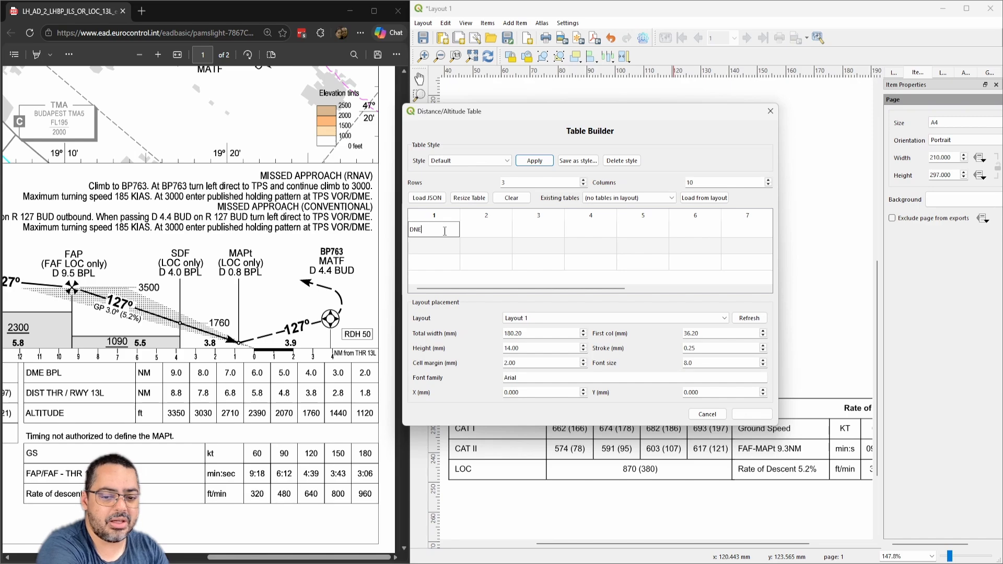
key(BackSpace)
key(BackSpace)
text(ME )
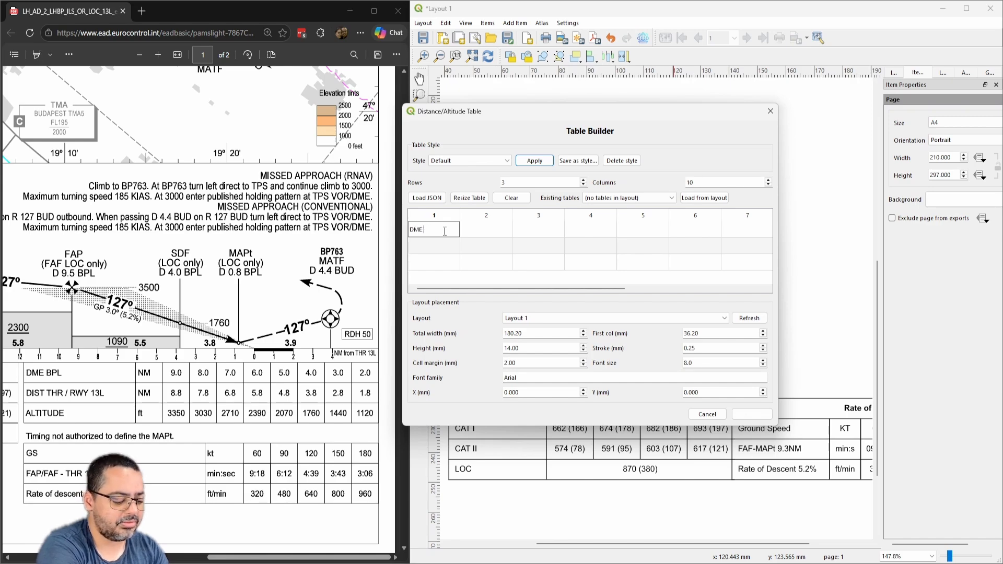
text(BPL)
key(Return)
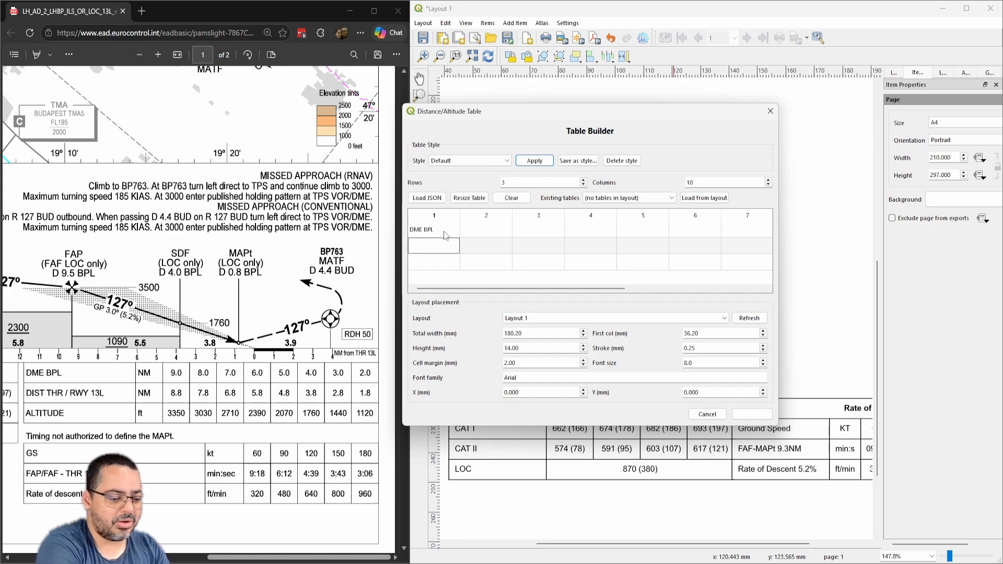
- Enter DIST THR / RWY 13 L and ALTITUDE as the first-column labels of rows 2 and 3
text(DIST THR)
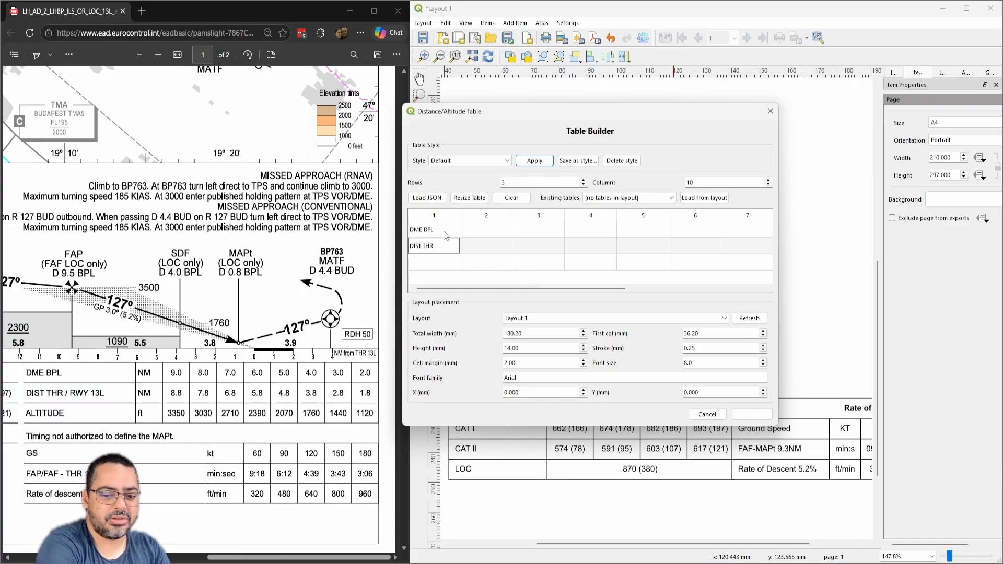
text( / RWY 13L)
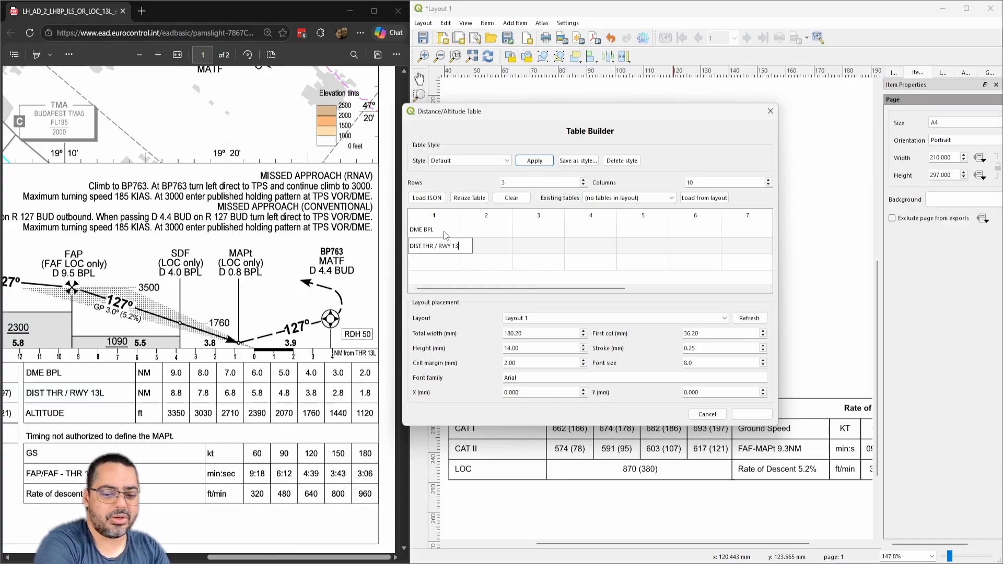
key(Return)
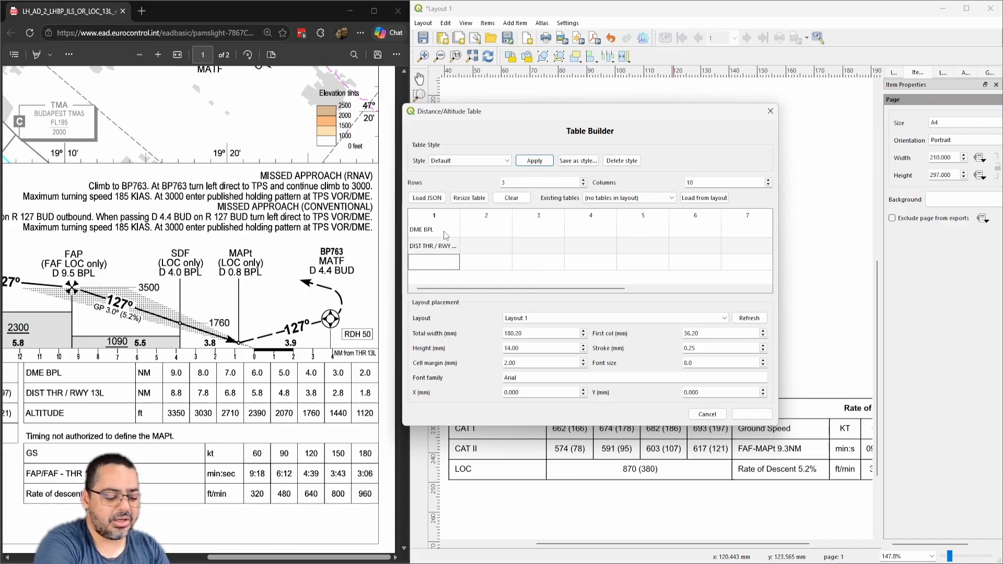
text(ALTITUDE)
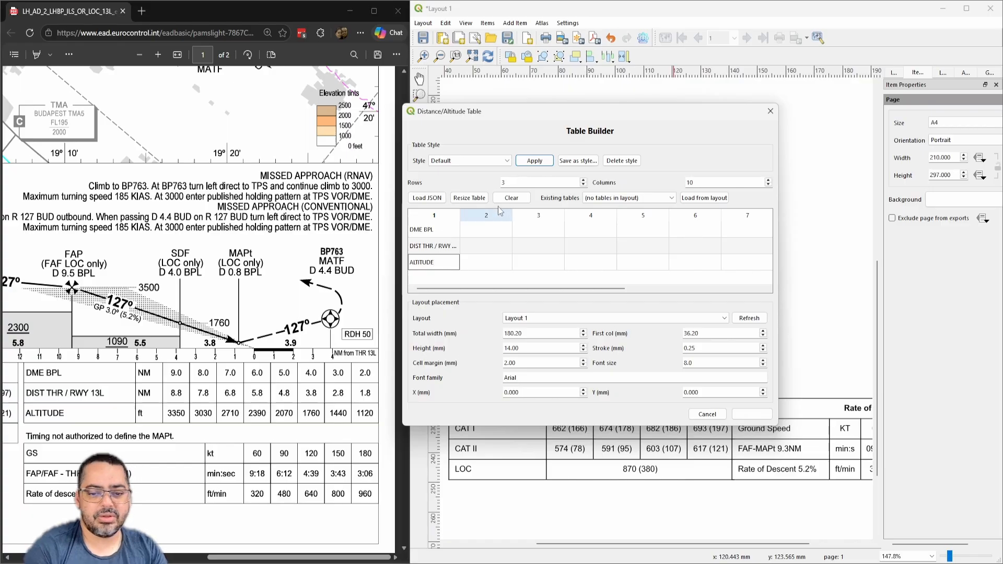
- Fill the second column with the units NM, NM and ft for rows 1 to 3
double_click(492, 227)
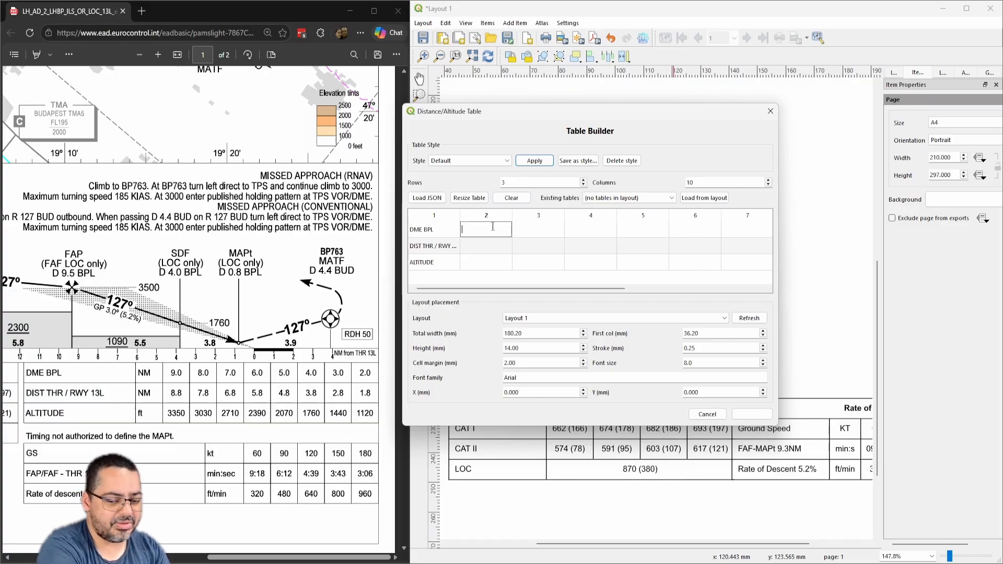
text(NM)
key(Return)
text(BN)
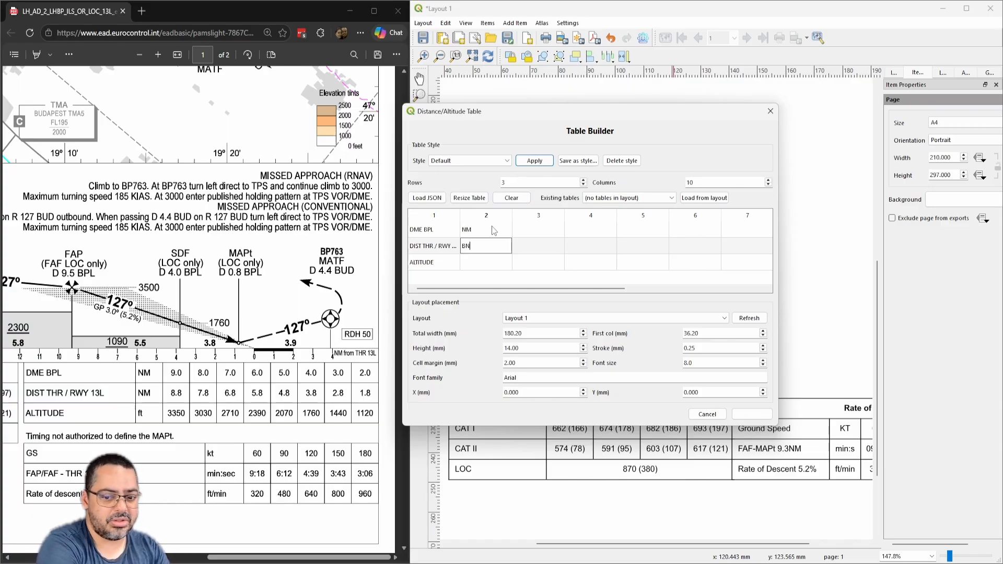
text(M)
key(Return)
text(Ft)
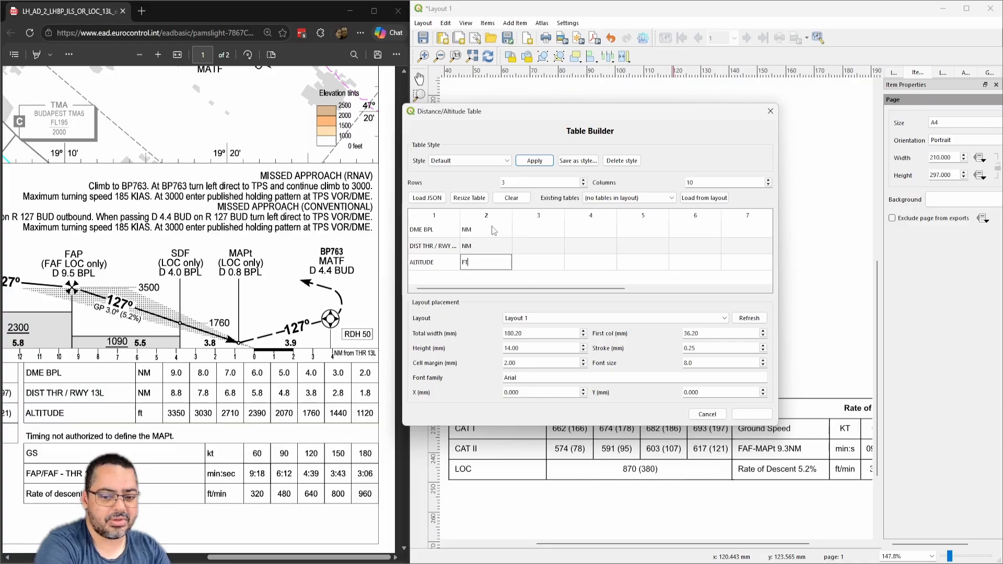
text(ft)
key(Return)
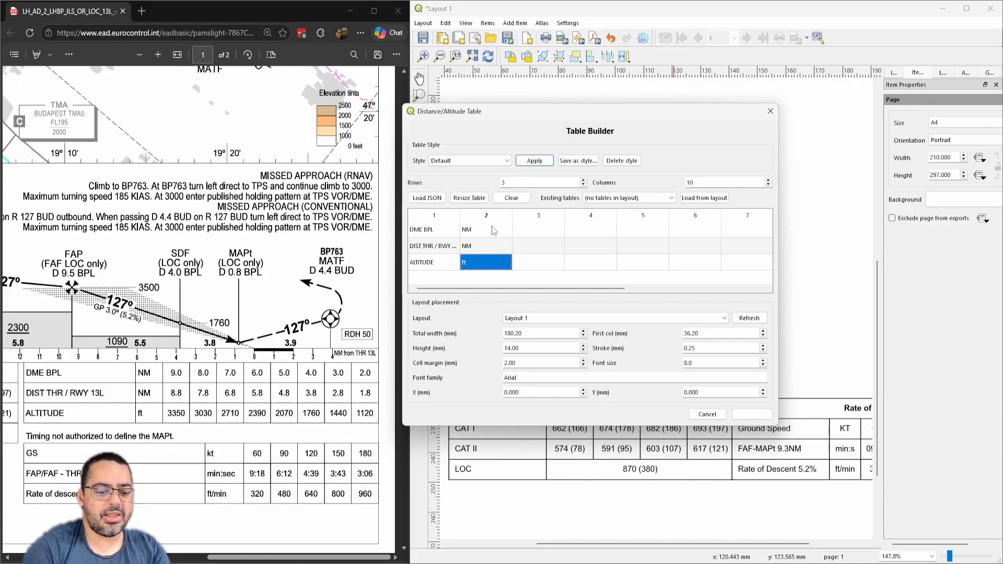
- Fill the DME BPL row from column 3 to 10 with 9.0, 8.0, 7.0, 6.0, 5.0, 4.0, 3.0 and 2.0
double_click(534, 233)
text(9.0)
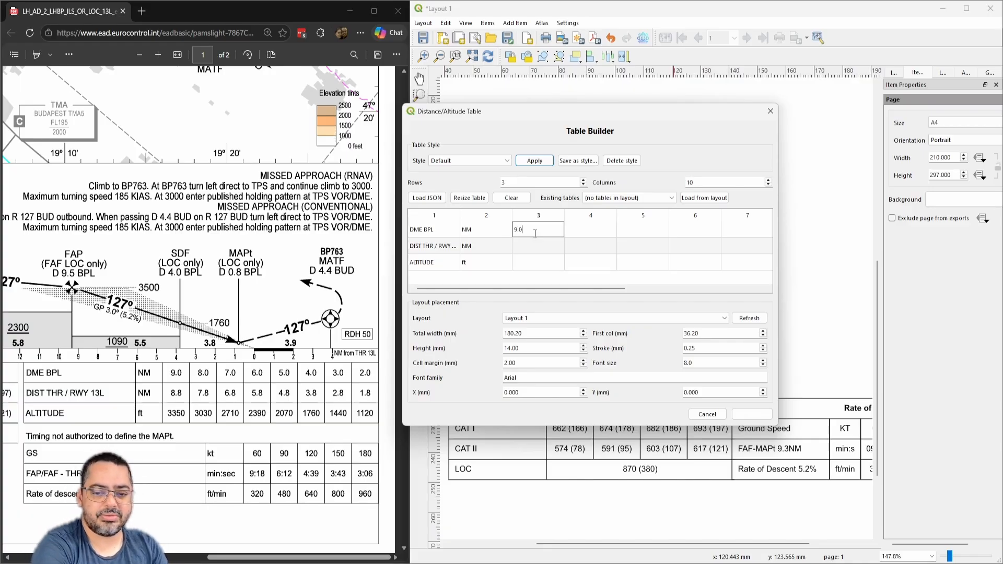
key(Tab)
text(8.0)
key(Tab)
text(7.0)
key(Tab)
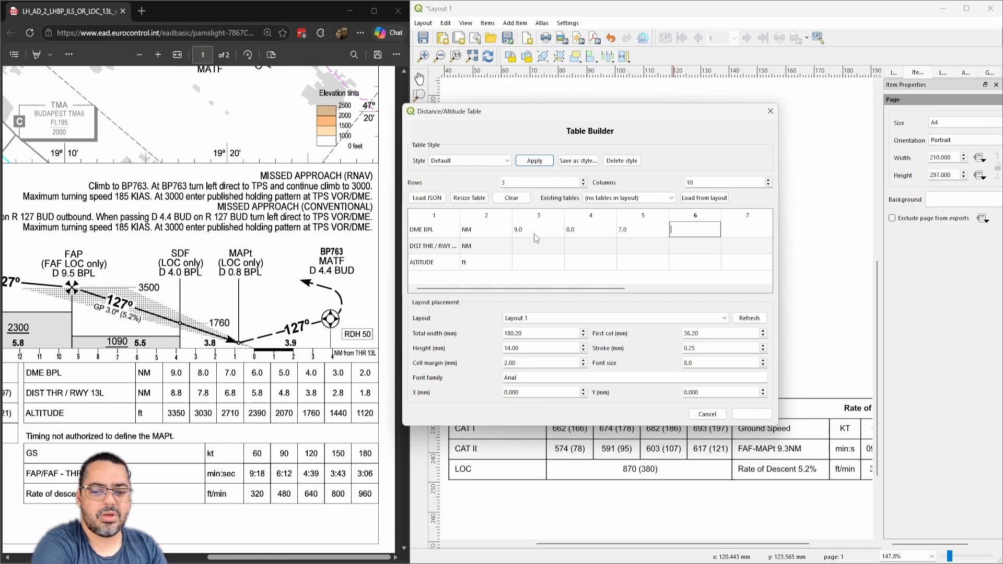
text(6.0)
key(Tab)
text(52.)
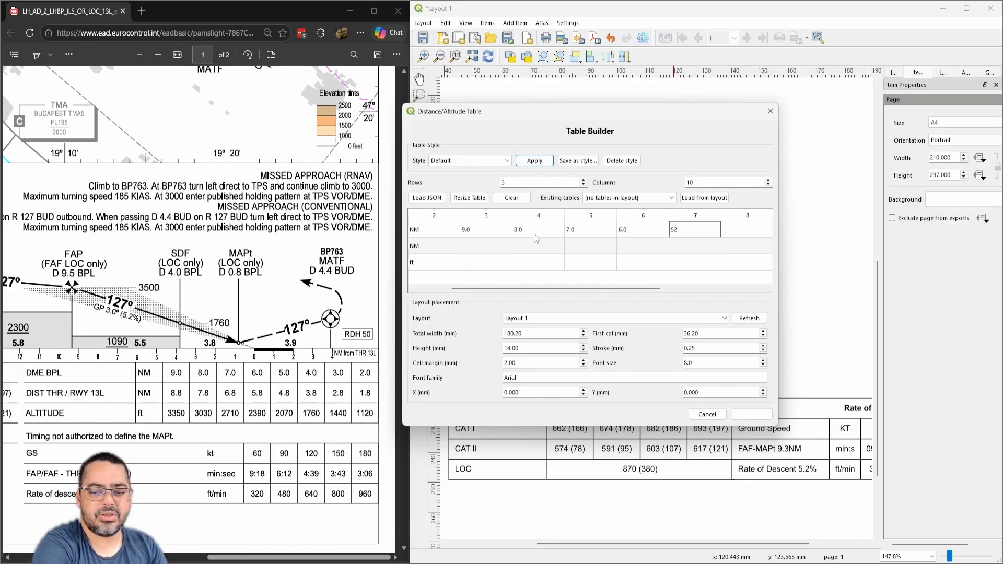
key(BackSpace)
key(BackSpace)
text(.0)
key(Tab)
text(4.0)
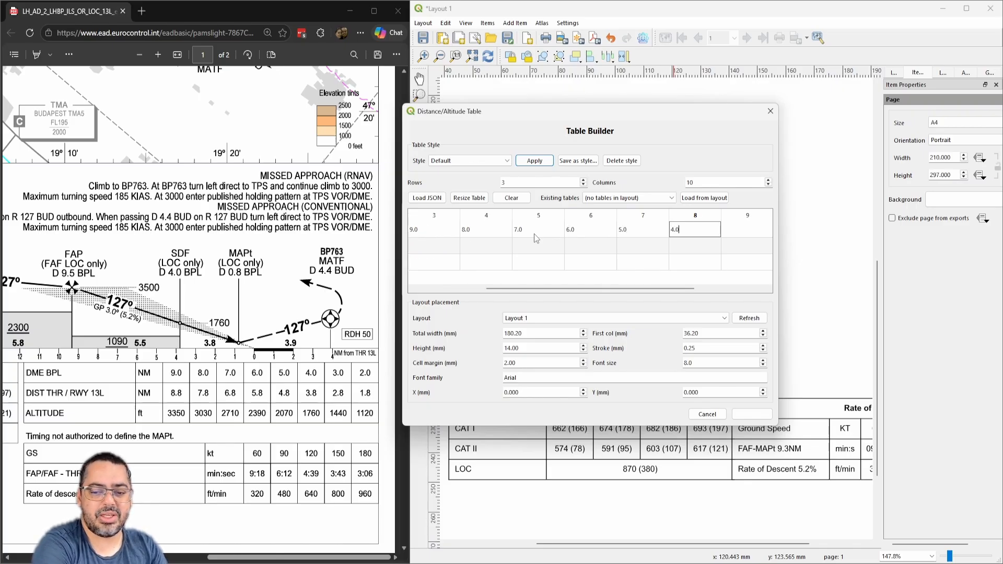
key(Tab)
text(3.0)
key(Tab)
text(2.)
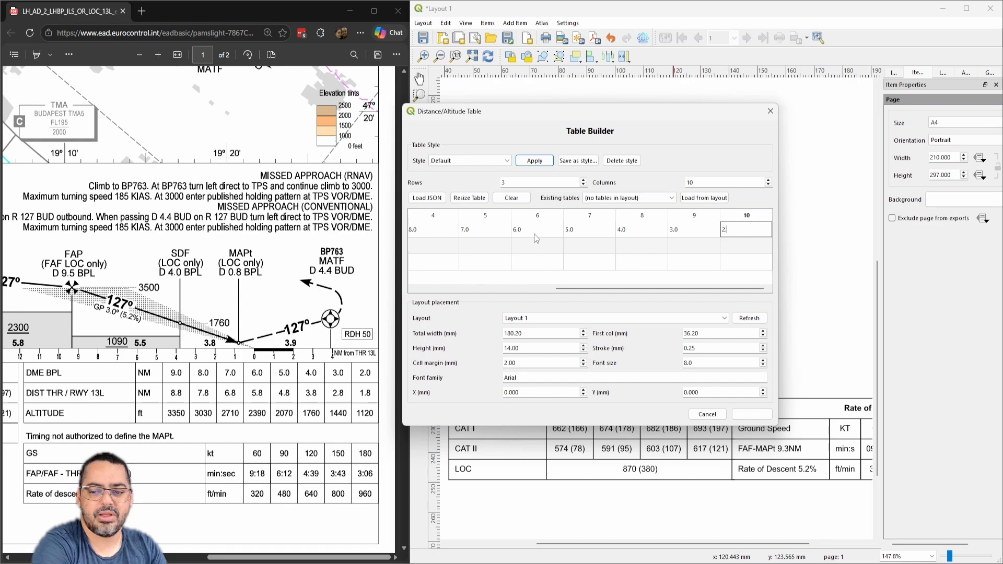
text(0)
- Fill the DIST THR row with 8.8, 7.8, 6.8, 5.8, 4.8, 3.8, 2.8, 1.8 and the ALTITUDE row with 3350, 3030, 2710, 2390, 2070, 1760, 1440, 1120
key(Tab)
key(Tab)
key(Tab)
text(8.)
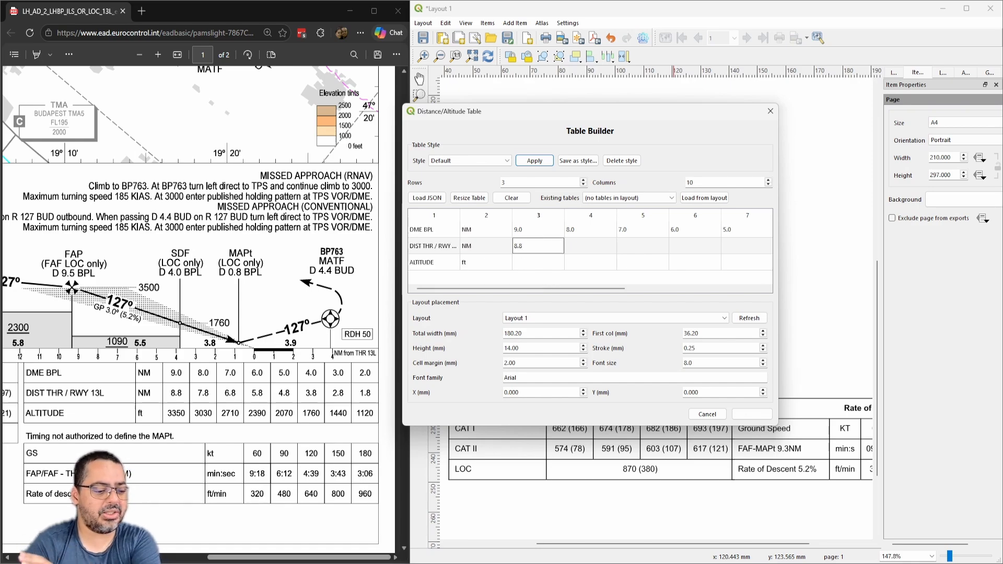
text(8)
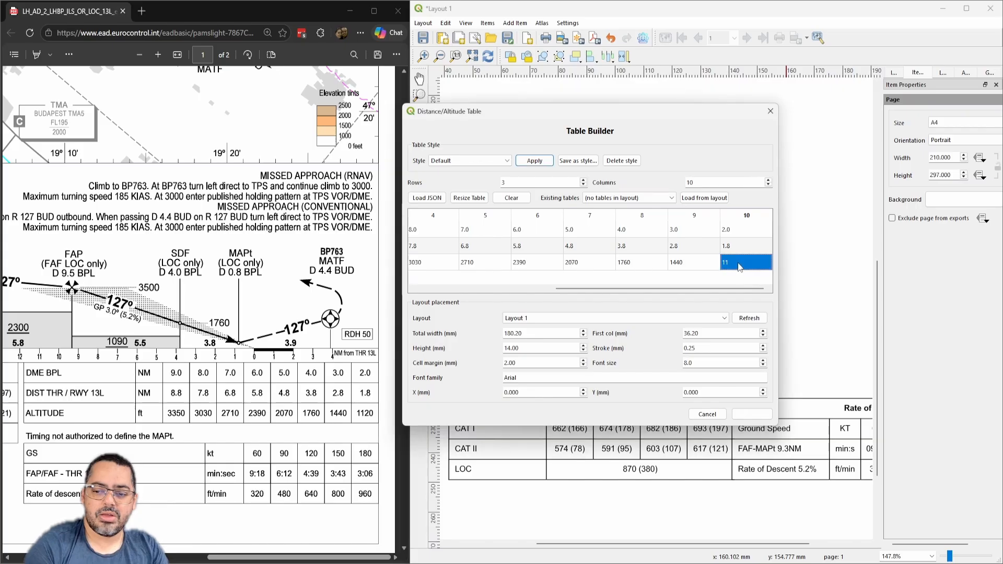
double_click(739, 263)
click(739, 262)
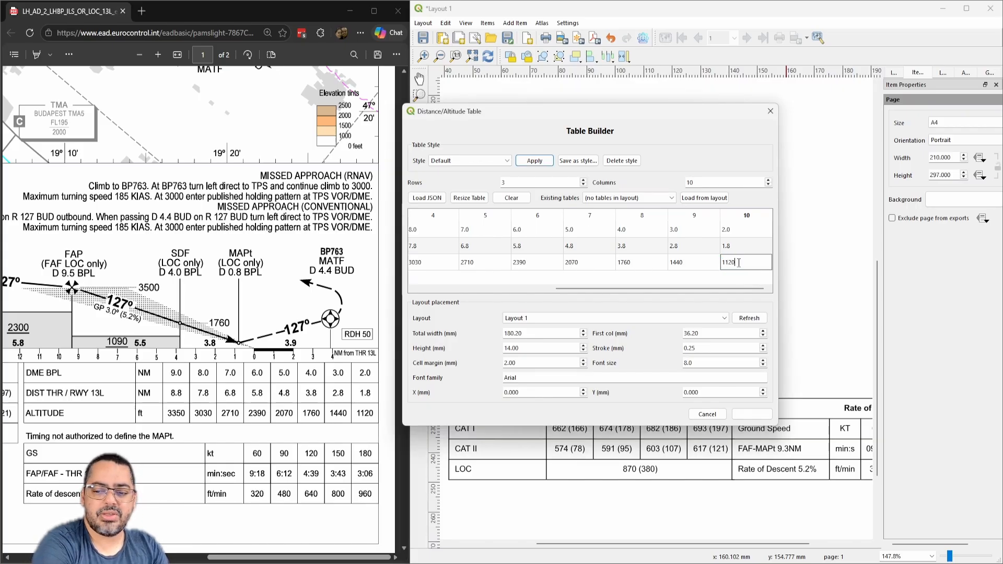
key(Tab)
key(Tab)
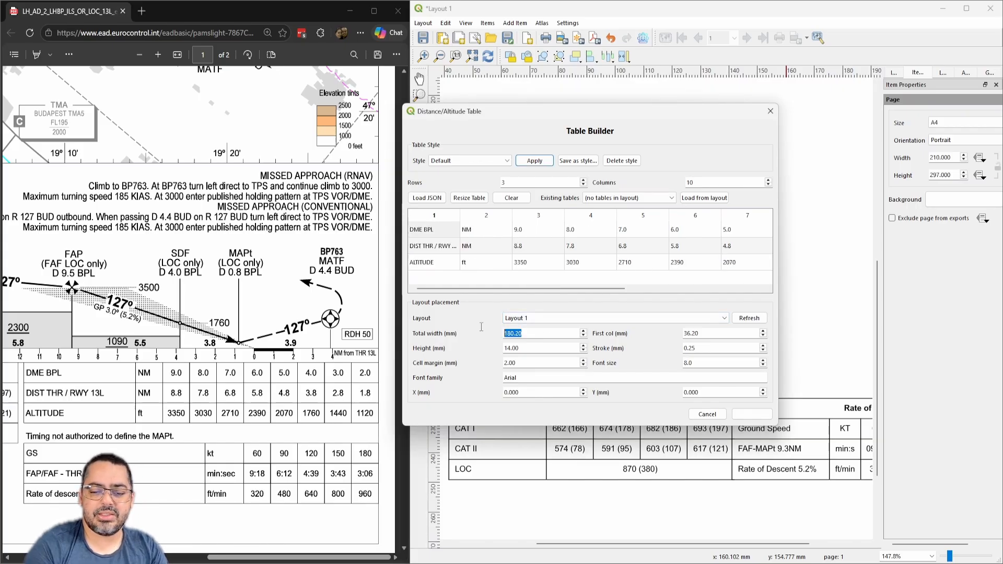
- Set the table's total width to 100 mm and insert it into Layout 1, placed above the OCA (H) table
text(100)
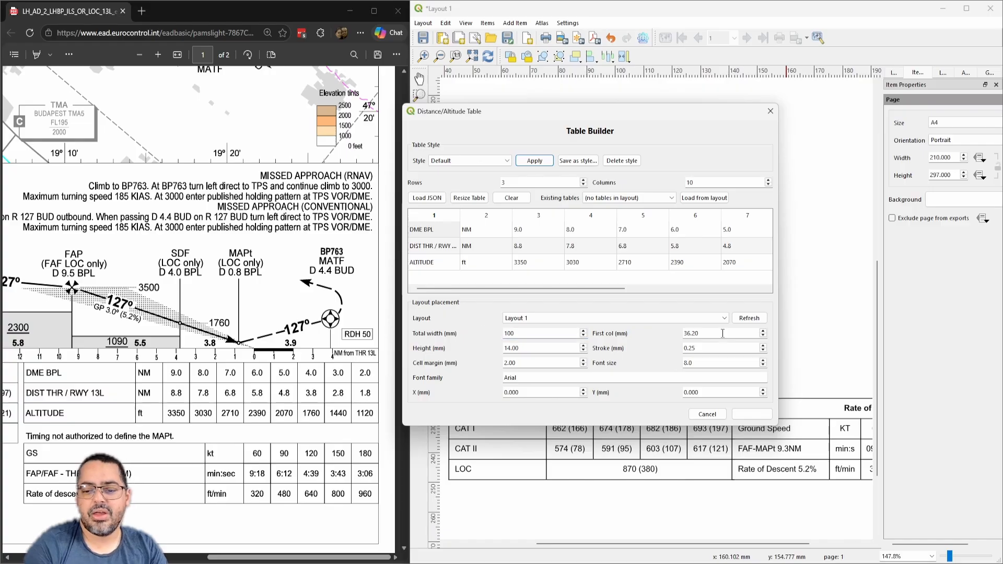
drag(723, 335, 666, 328)
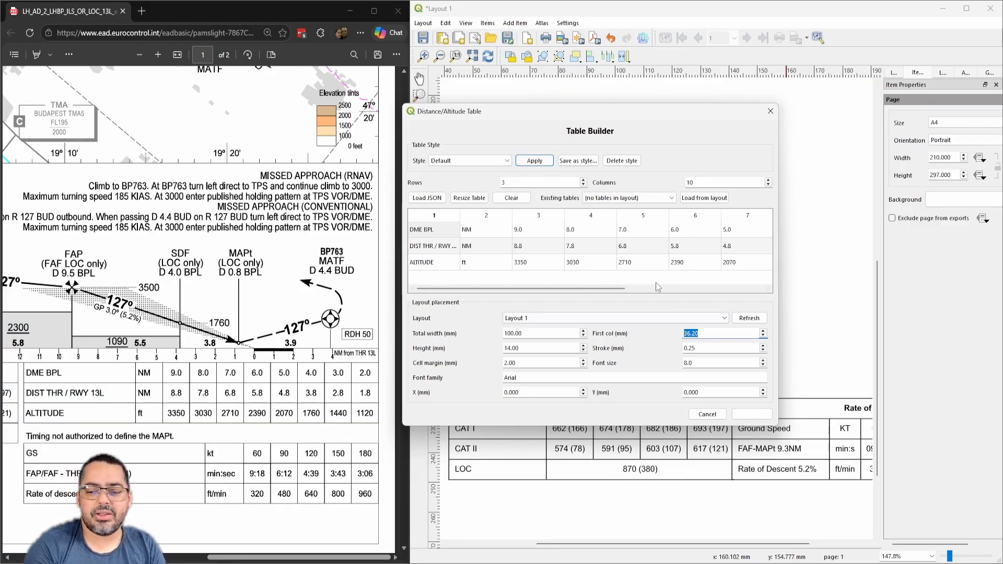
click(751, 414)
drag(660, 137, 657, 227)
- Set the width of the distance/altitude table's value columns C to J to 6 mm
double_click(659, 222)
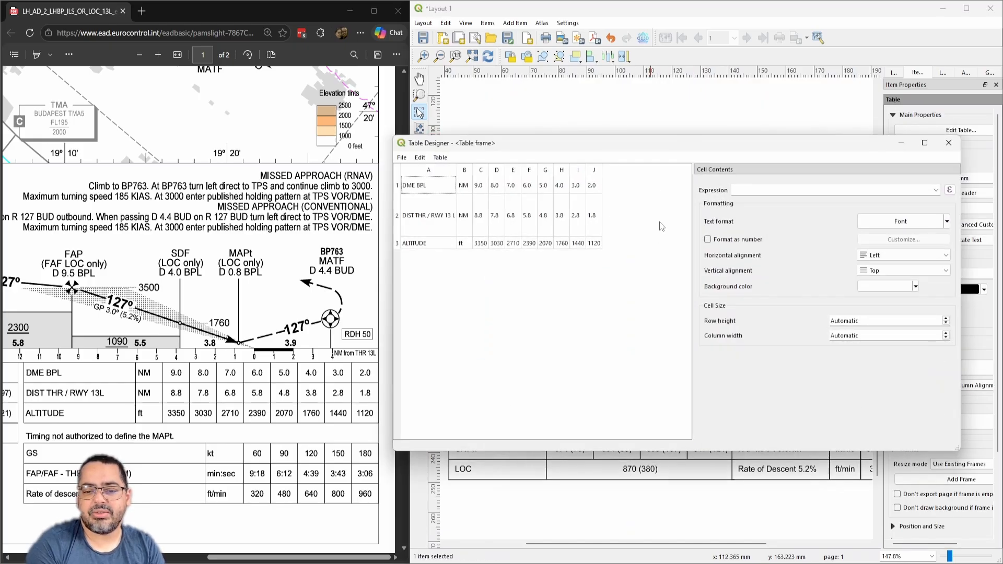
drag(479, 186, 591, 255)
click(889, 336)
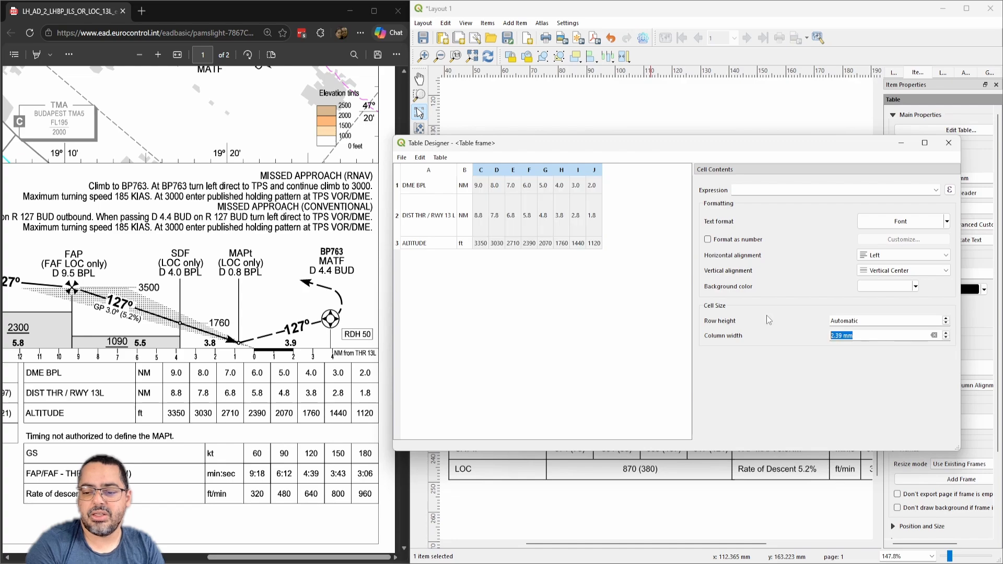
text(3)
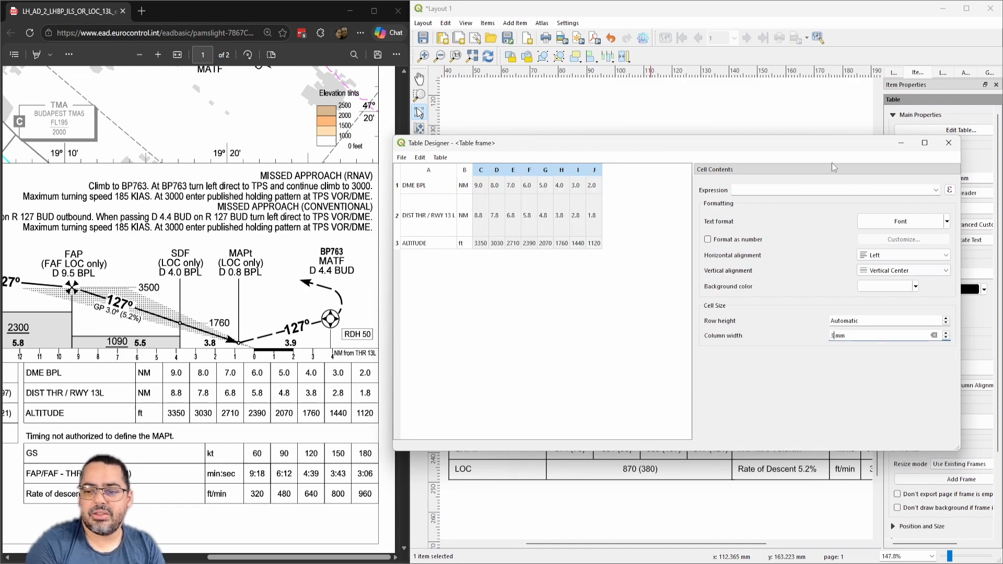
drag(812, 145, 823, 279)
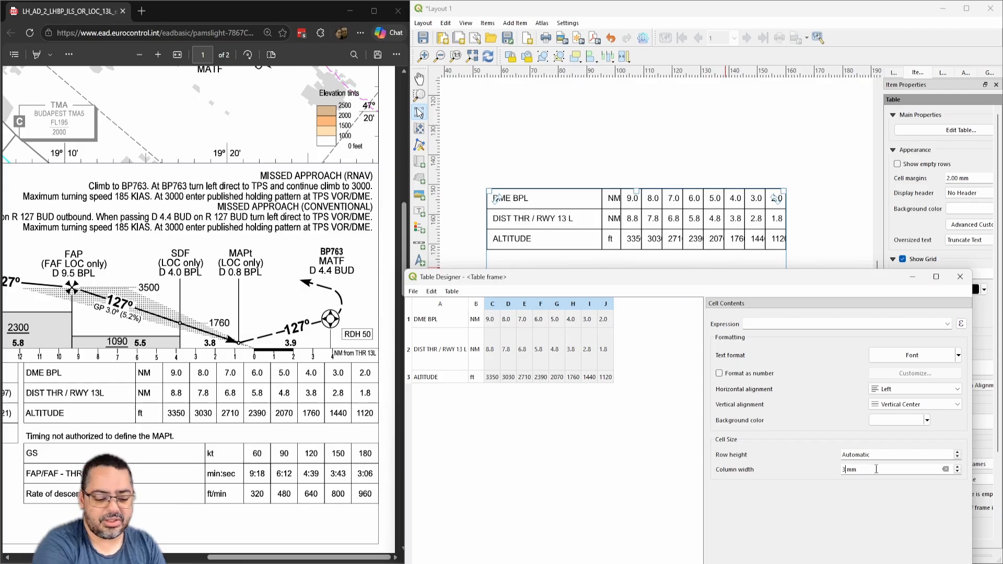
key(BackSpace)
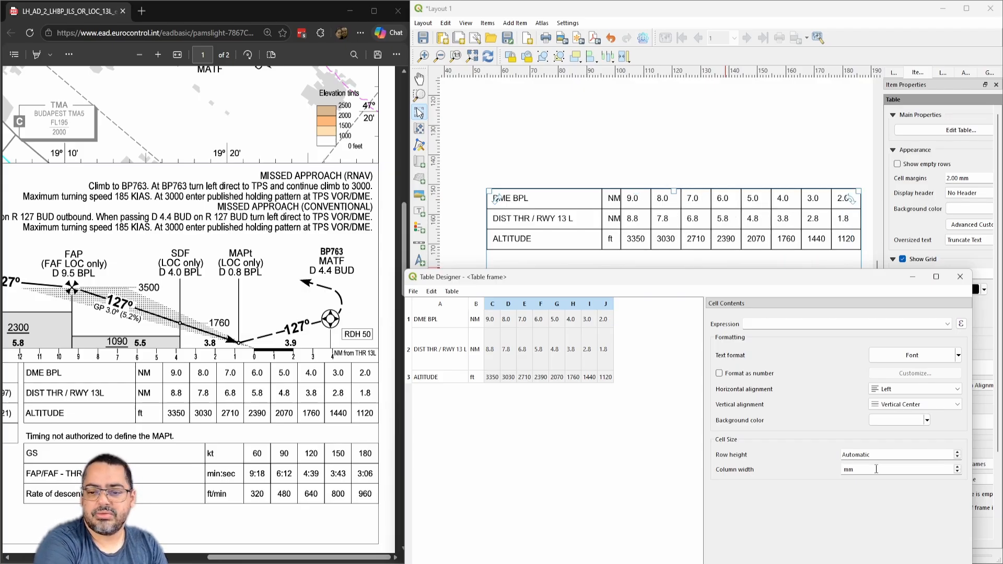
text(4)
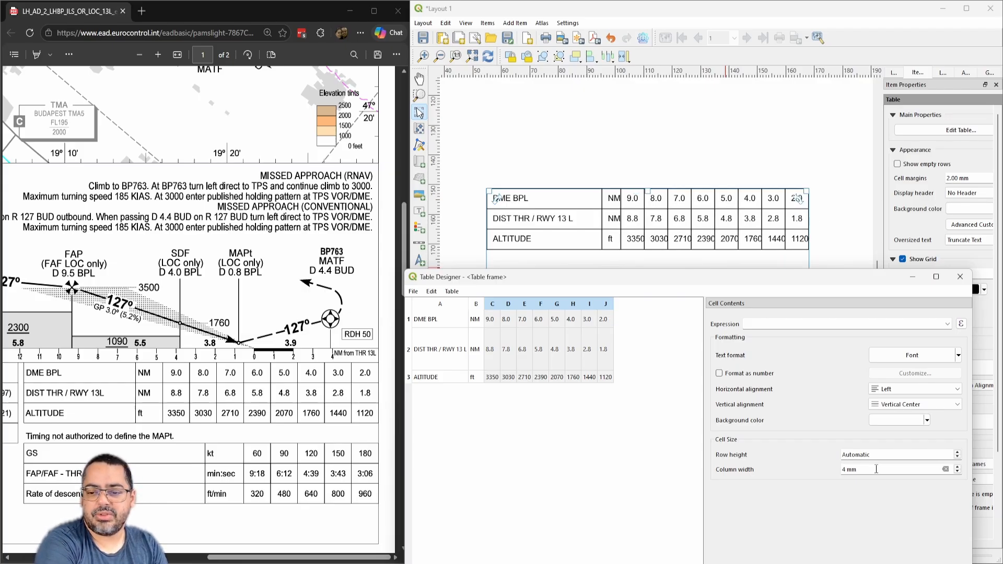
scroll(877, 468, up, 2)
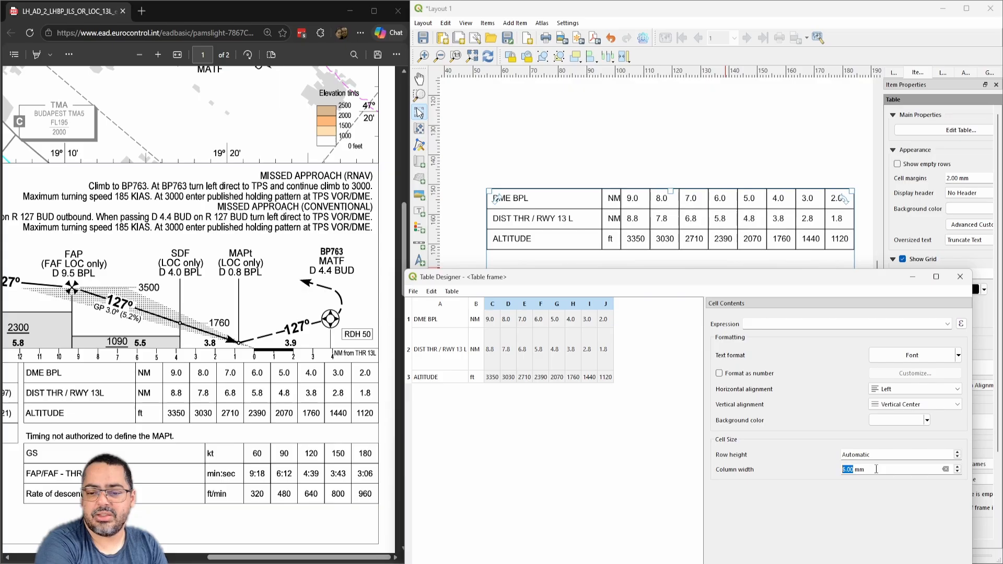
- Widen the units column B to 4.39 mm
click(475, 349)
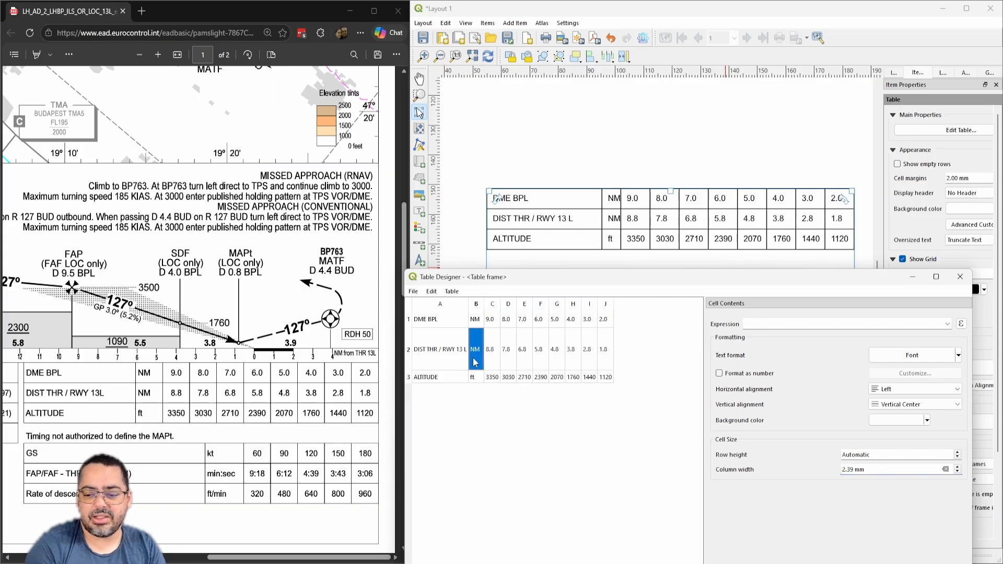
click(862, 470)
key(Up)
key(Up)
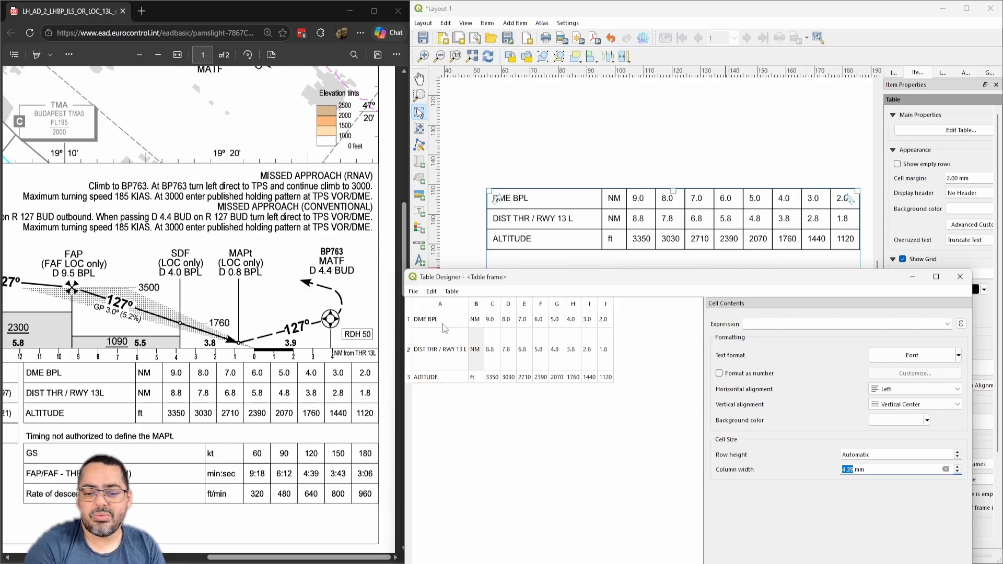
- Centre all cells of the distance/altitude table horizontally, but set the label column A to left alignment
drag(444, 327, 622, 384)
click(915, 390)
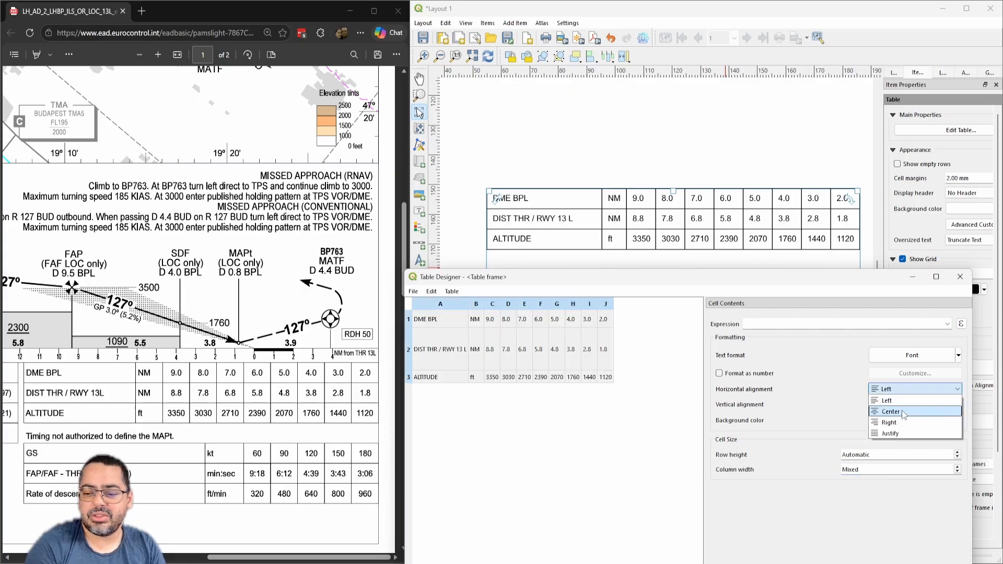
click(888, 401)
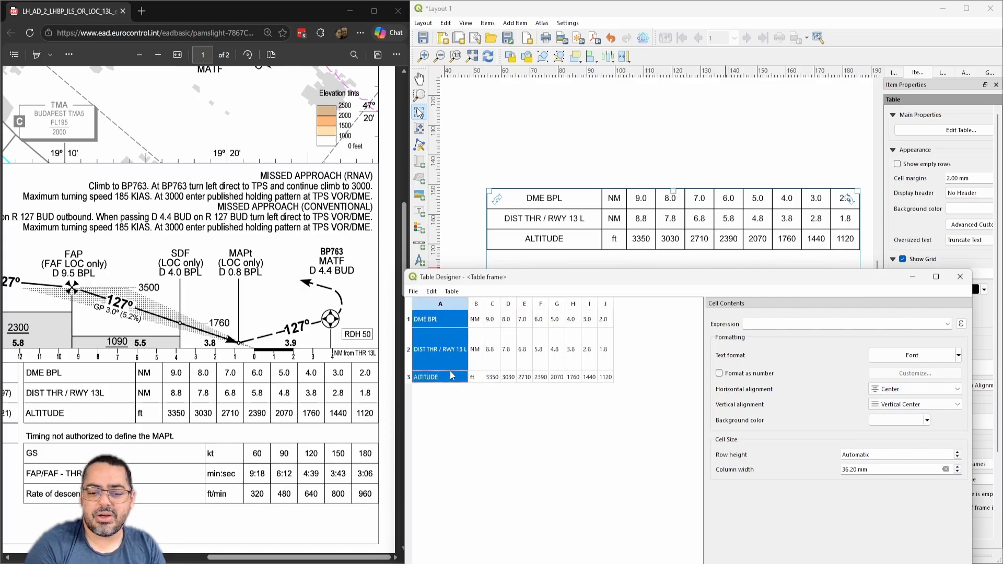
click(889, 389)
click(877, 403)
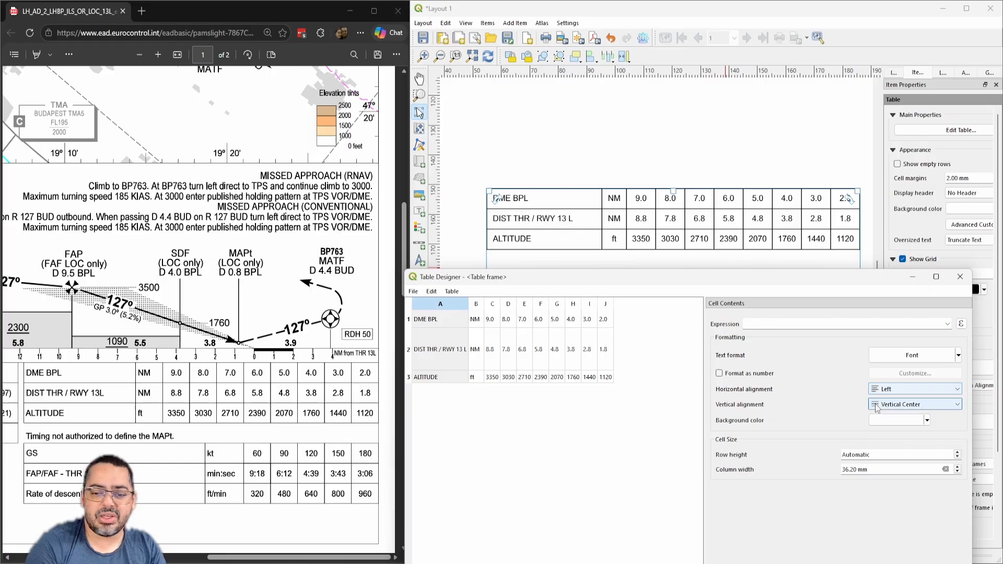
click(960, 277)
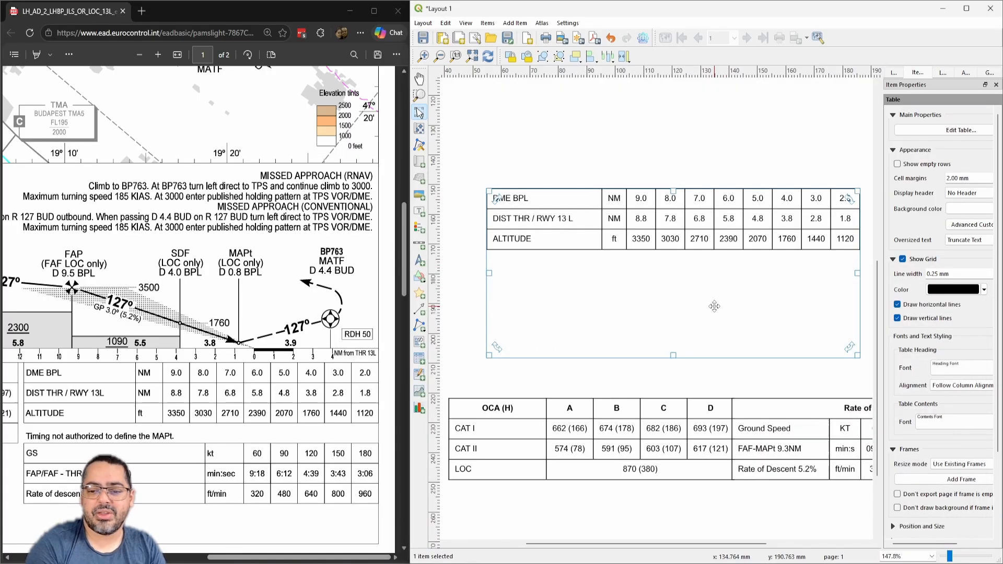
- Shorten the distance/altitude table's frame so that it fits its three rows
click(563, 114)
ctrl+scroll(218, 322, down, 5)
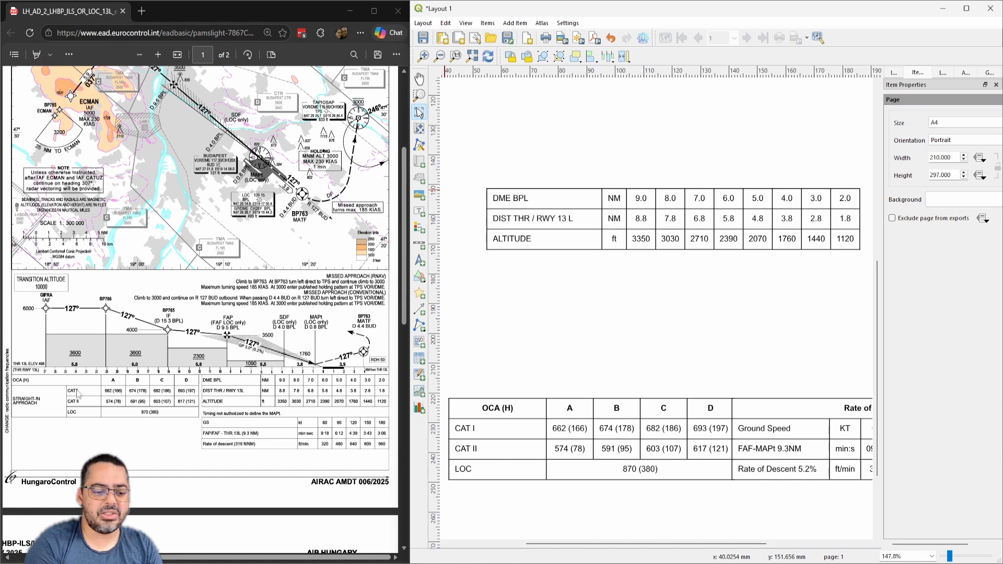
click(543, 328)
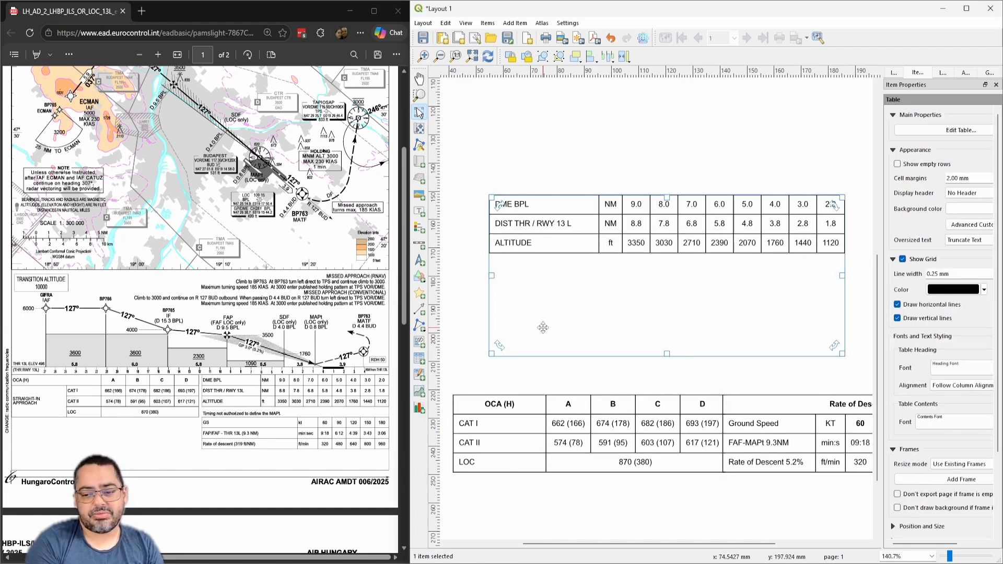
scroll(544, 328, down, 3)
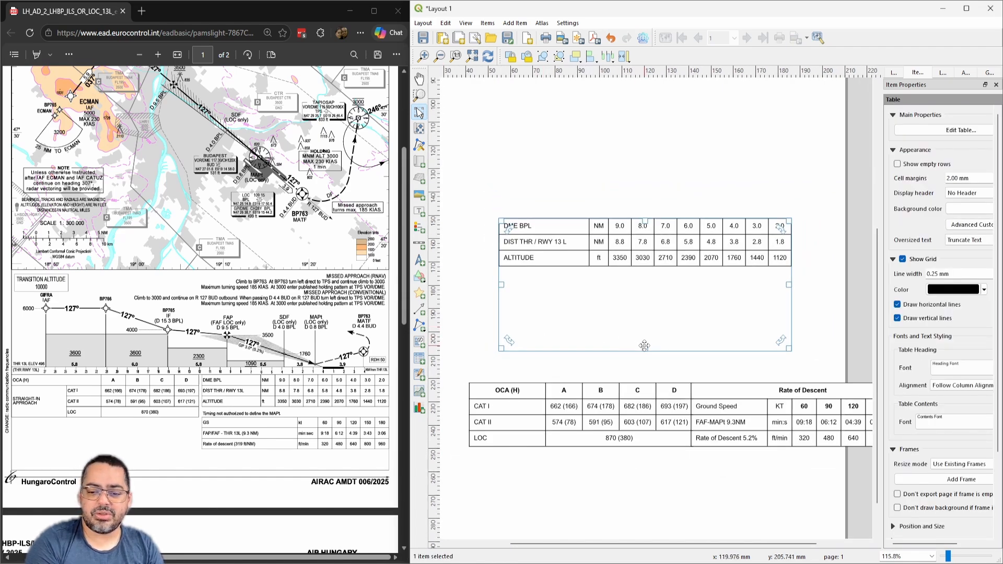
drag(645, 348, 645, 266)
click(637, 314)
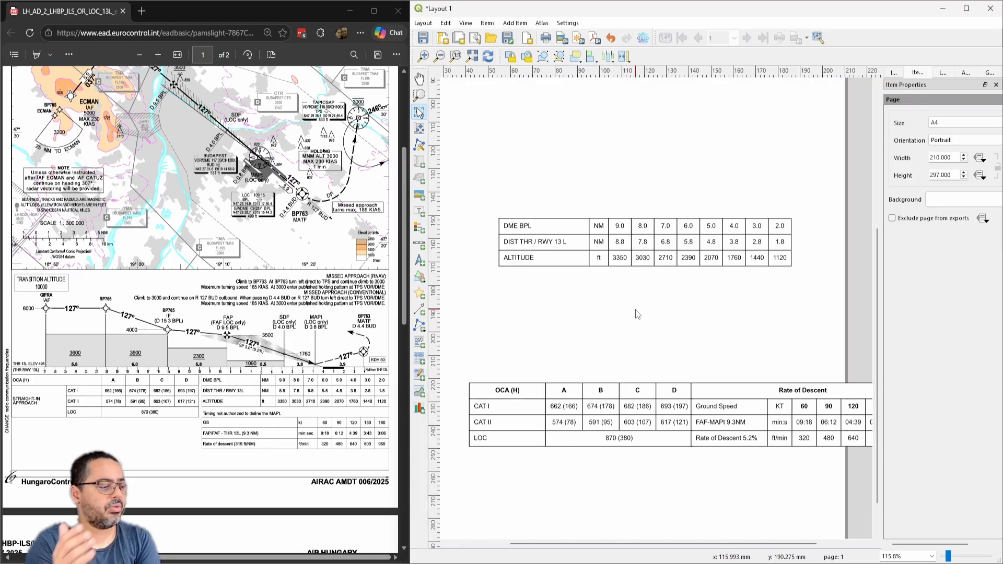